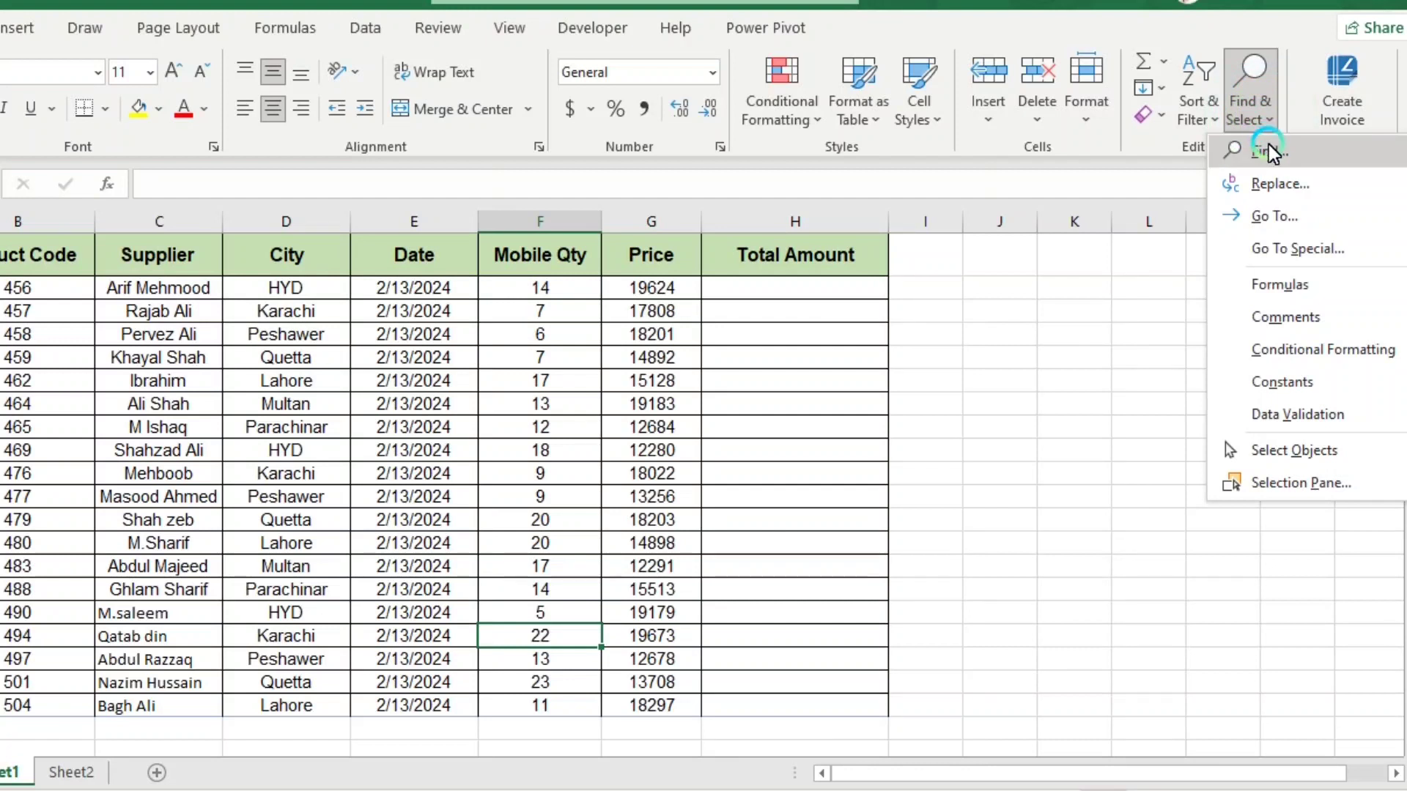
- Search the sheet for "Quetta" and list all matching cells in Find and Replace
{"action": "left_click", "coordinate": [1271, 152]}
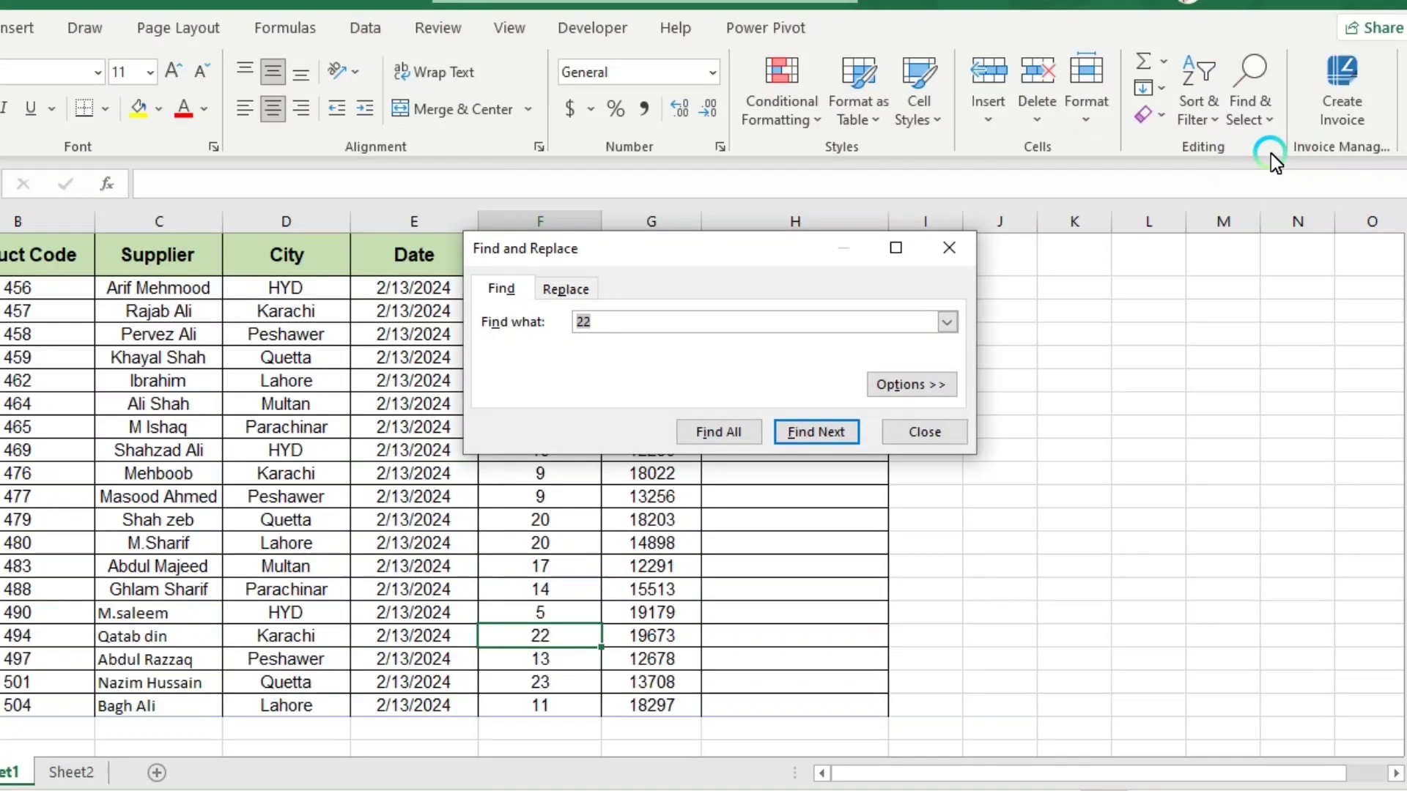
{"action": "type", "text": "Quetta"}
{"action": "key", "text": "Return"}
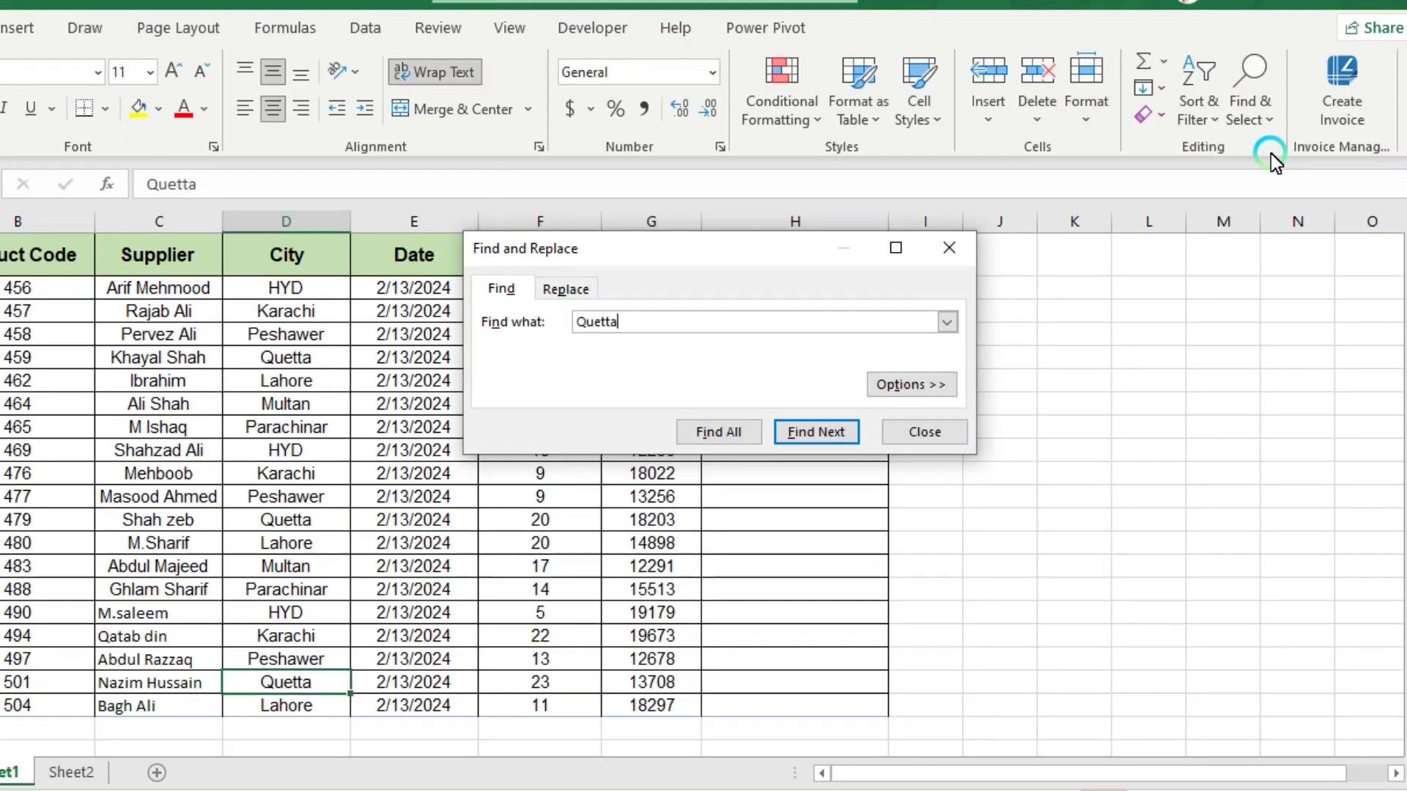
{"action": "left_click", "coordinate": [564, 289]}
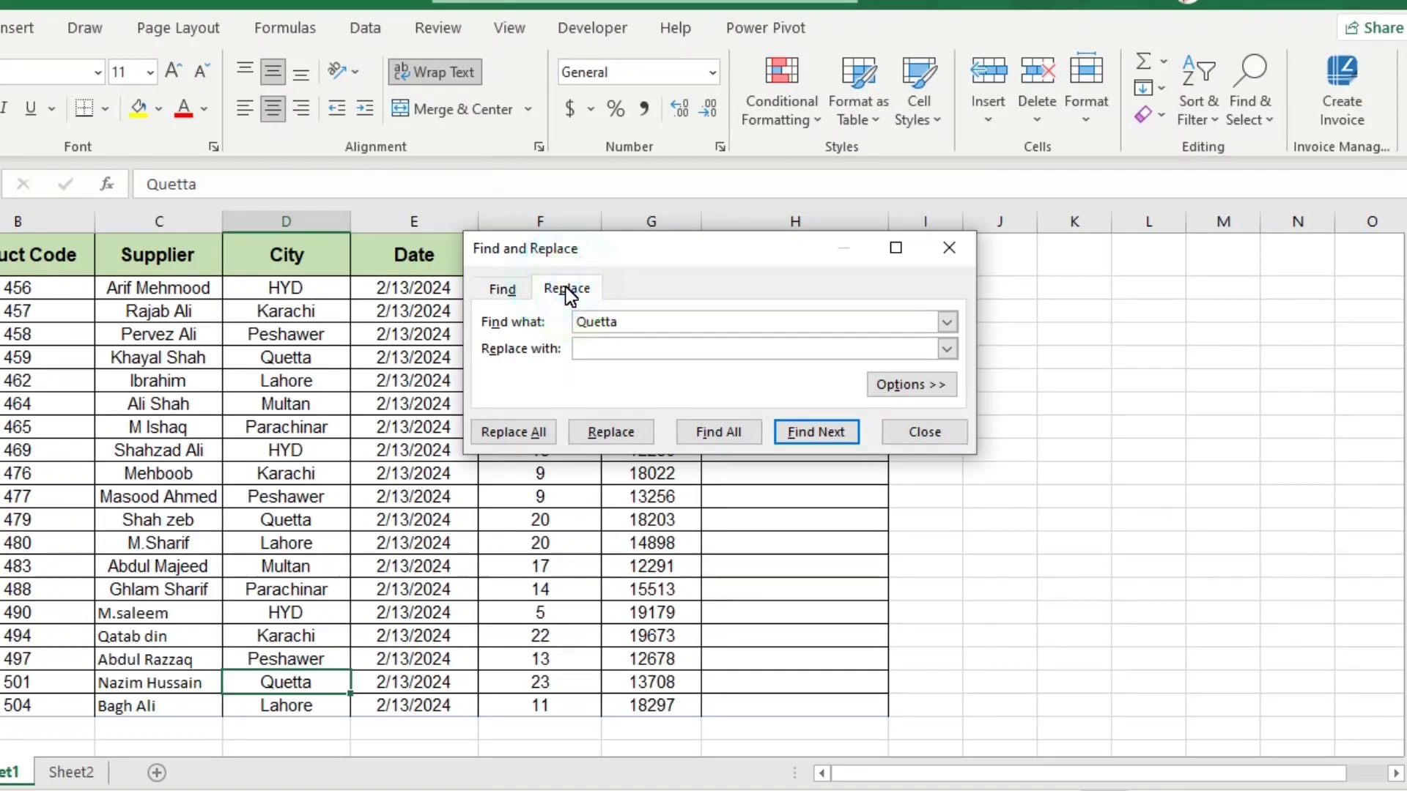
{"action": "left_click", "coordinate": [704, 431]}
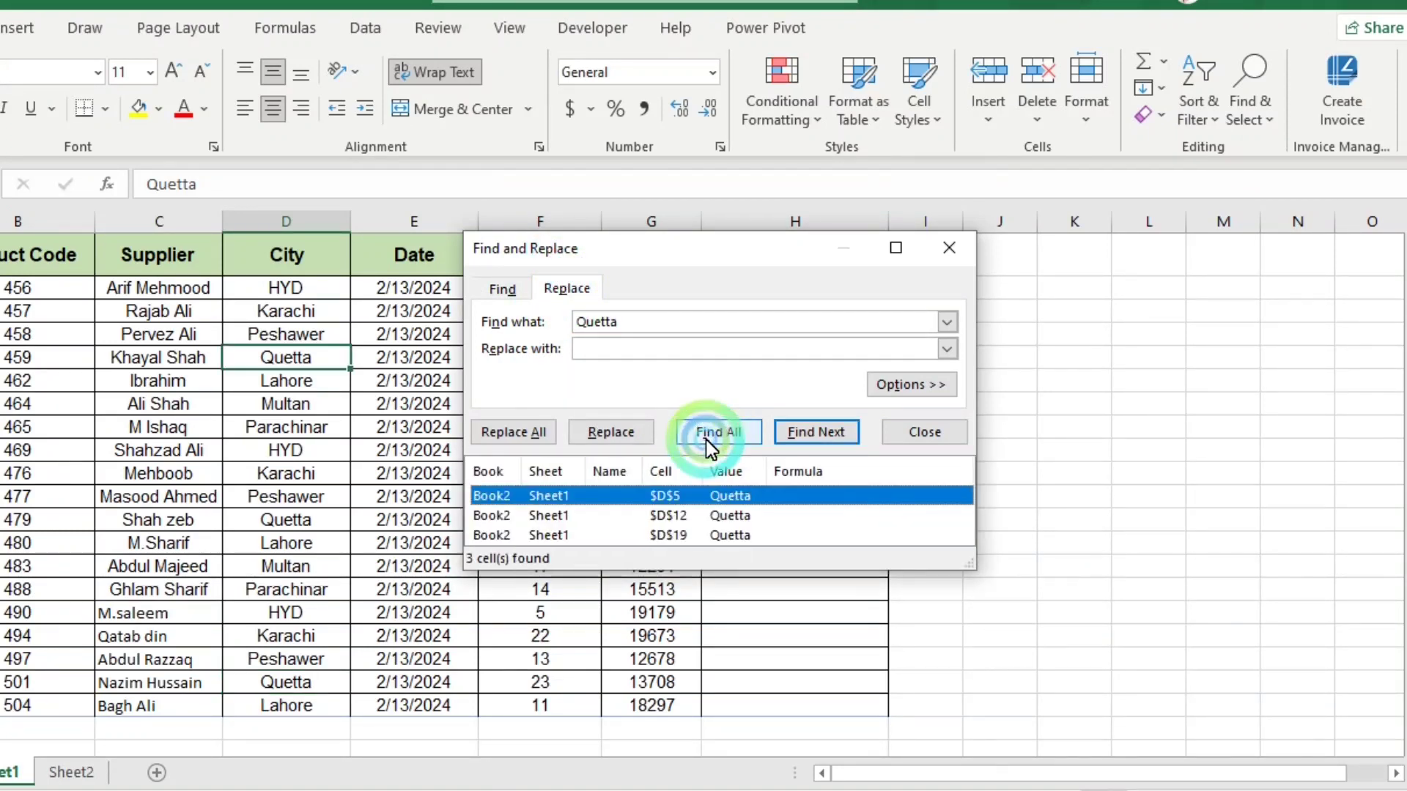
{"action": "left_click", "coordinate": [606, 516]}
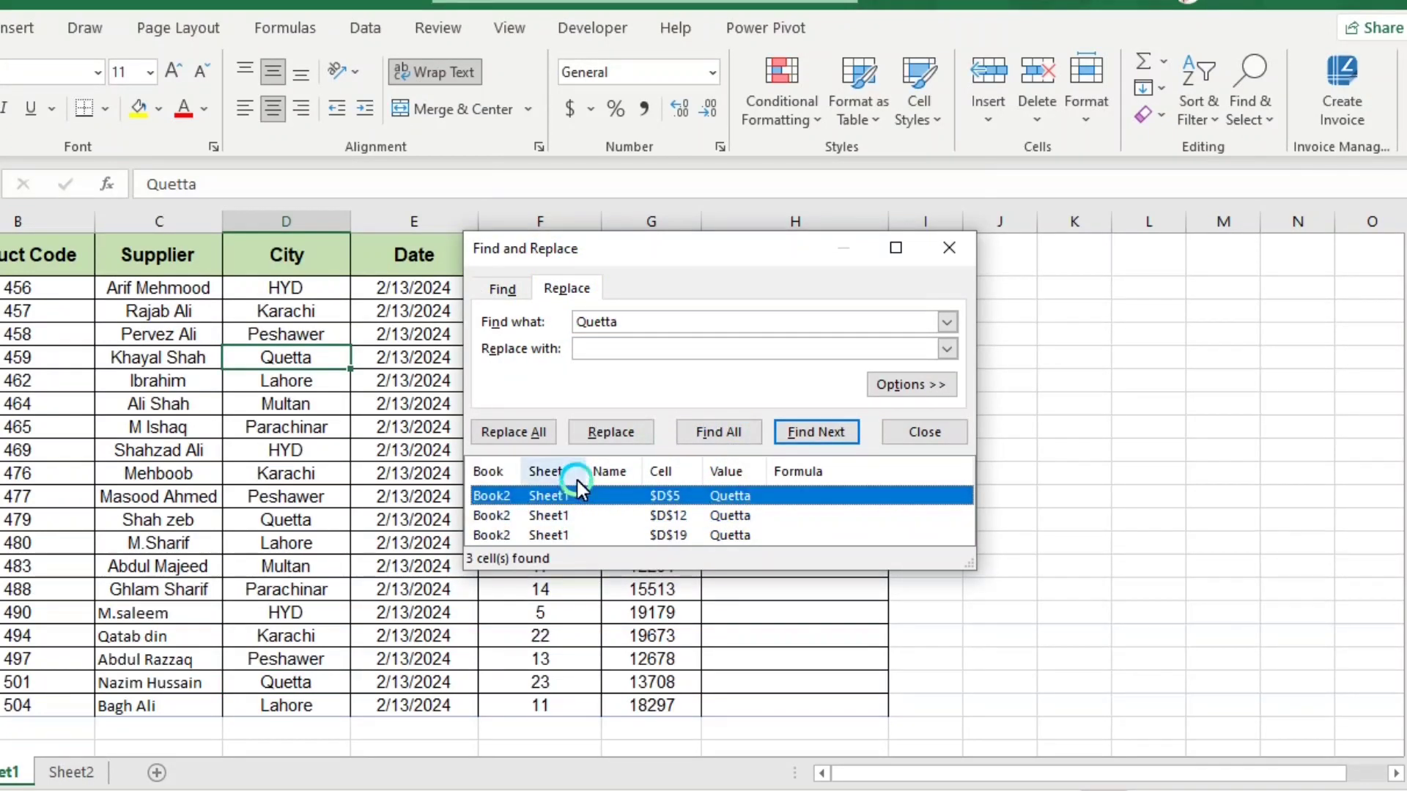
- Replace only the first found "Quetta" in the City column with "Quetta Pk"
{"action": "left_click", "coordinate": [649, 351]}
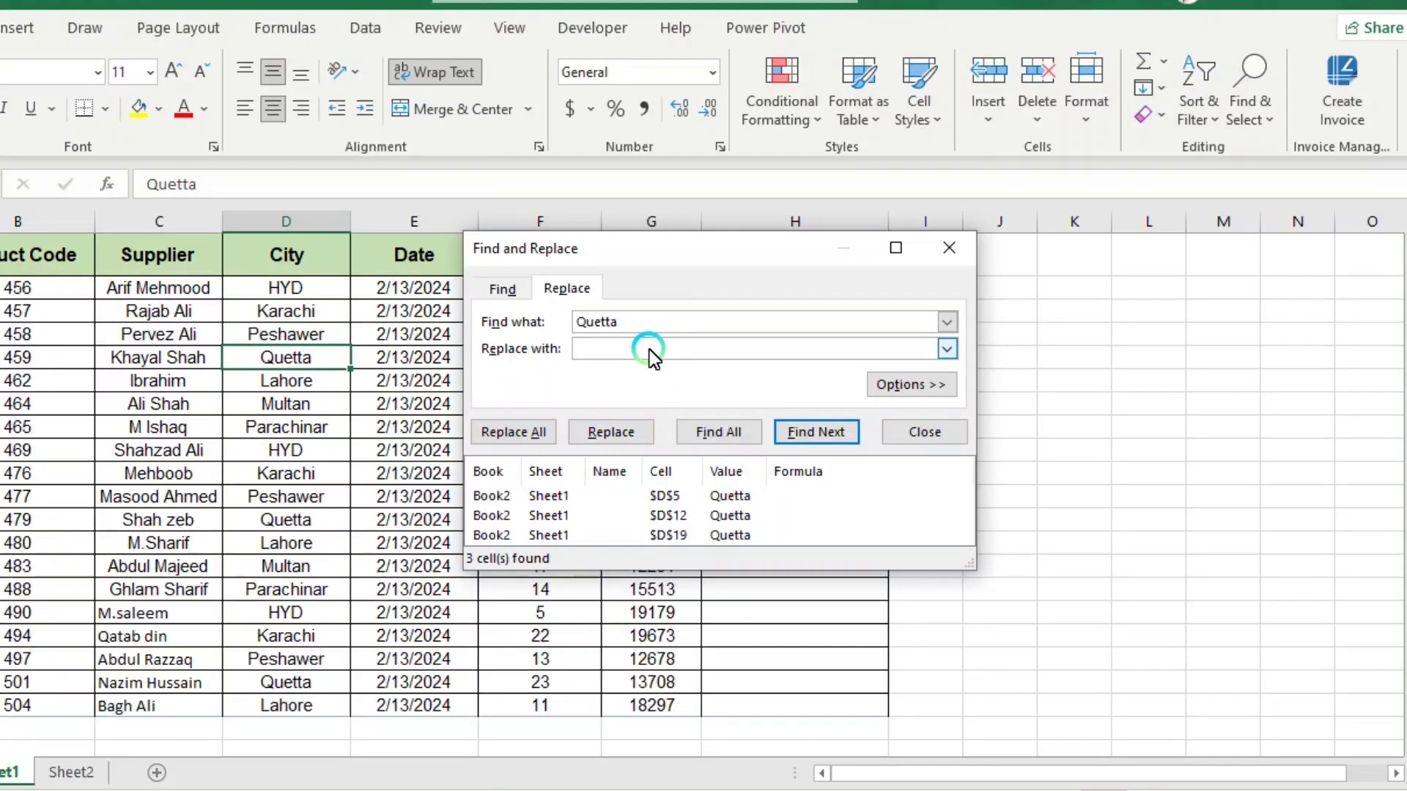
{"action": "type", "text": "Quetta Pk"}
{"action": "left_click", "coordinate": [615, 430]}
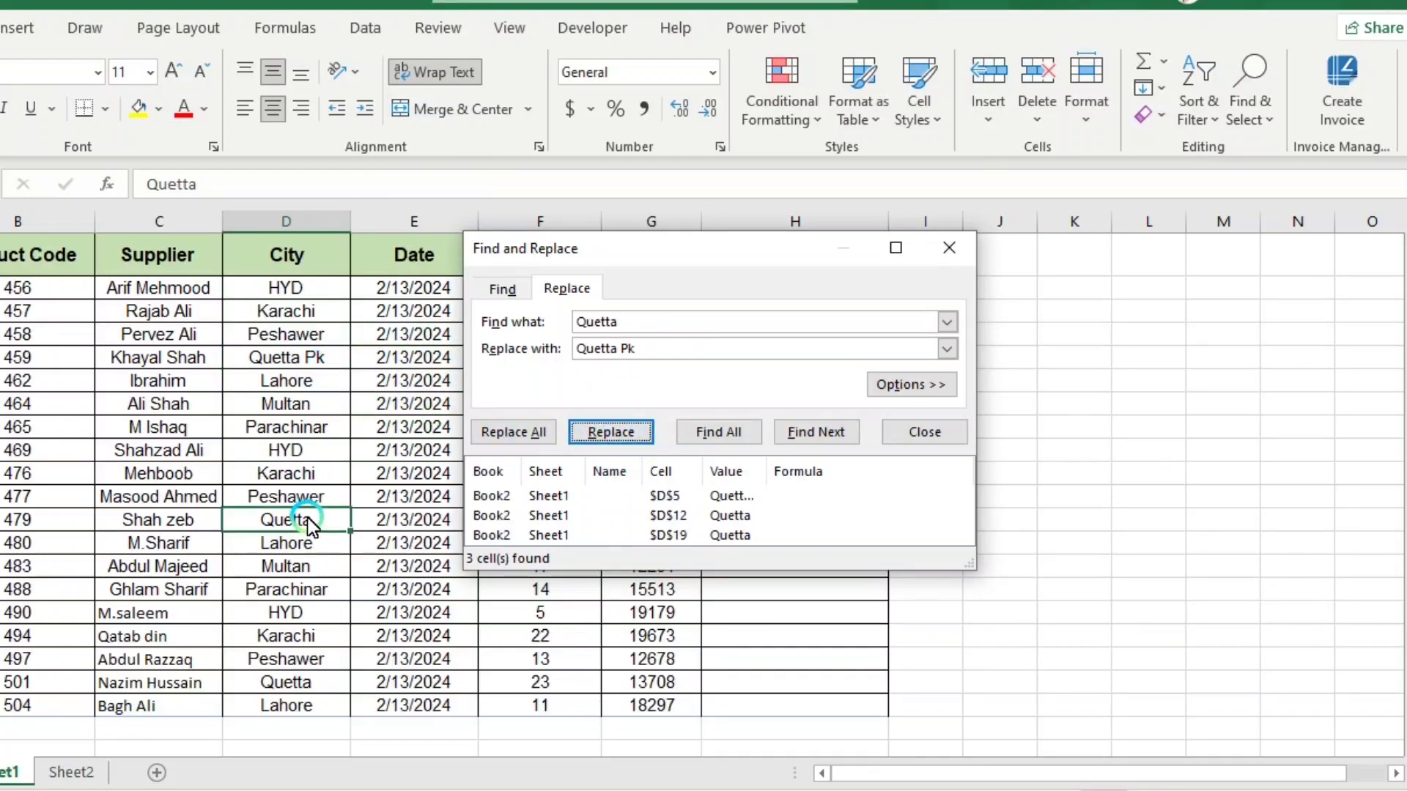
- Replace every occurrence of "Quetta" with "Quetta Pk" at once and close Find and Replace
{"action": "left_click", "coordinate": [517, 432]}
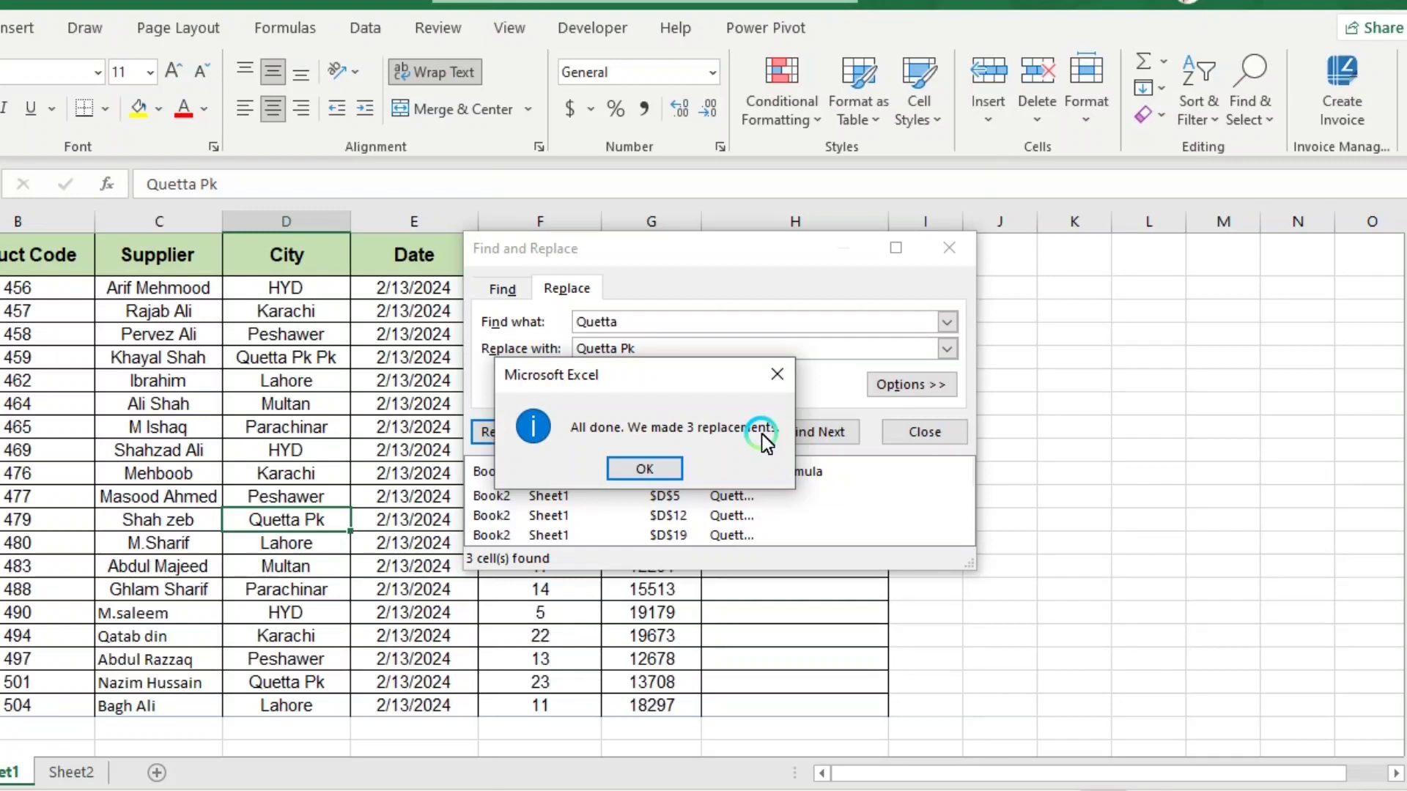
{"action": "left_click", "coordinate": [628, 478]}
{"action": "left_click", "coordinate": [644, 467]}
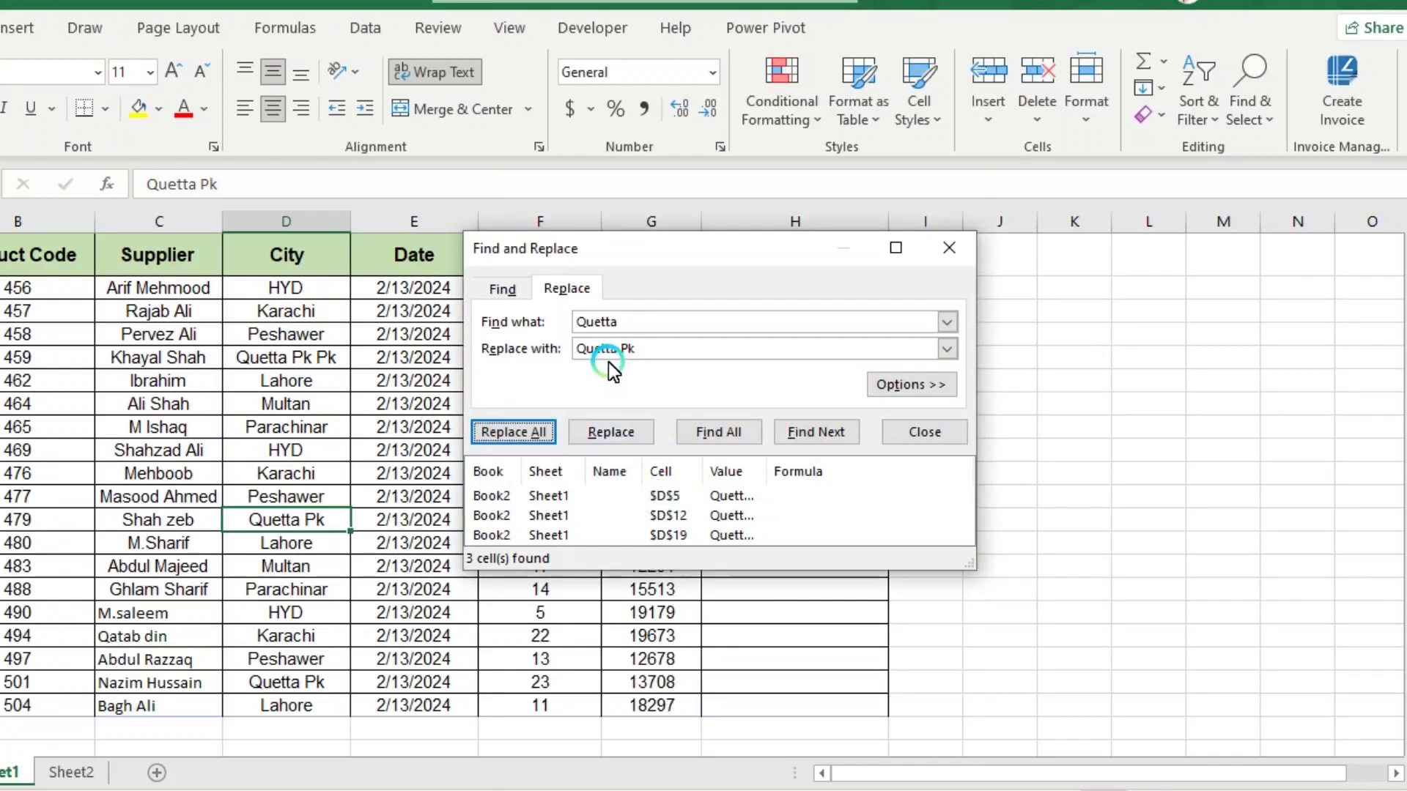
{"action": "left_click", "coordinate": [947, 249]}
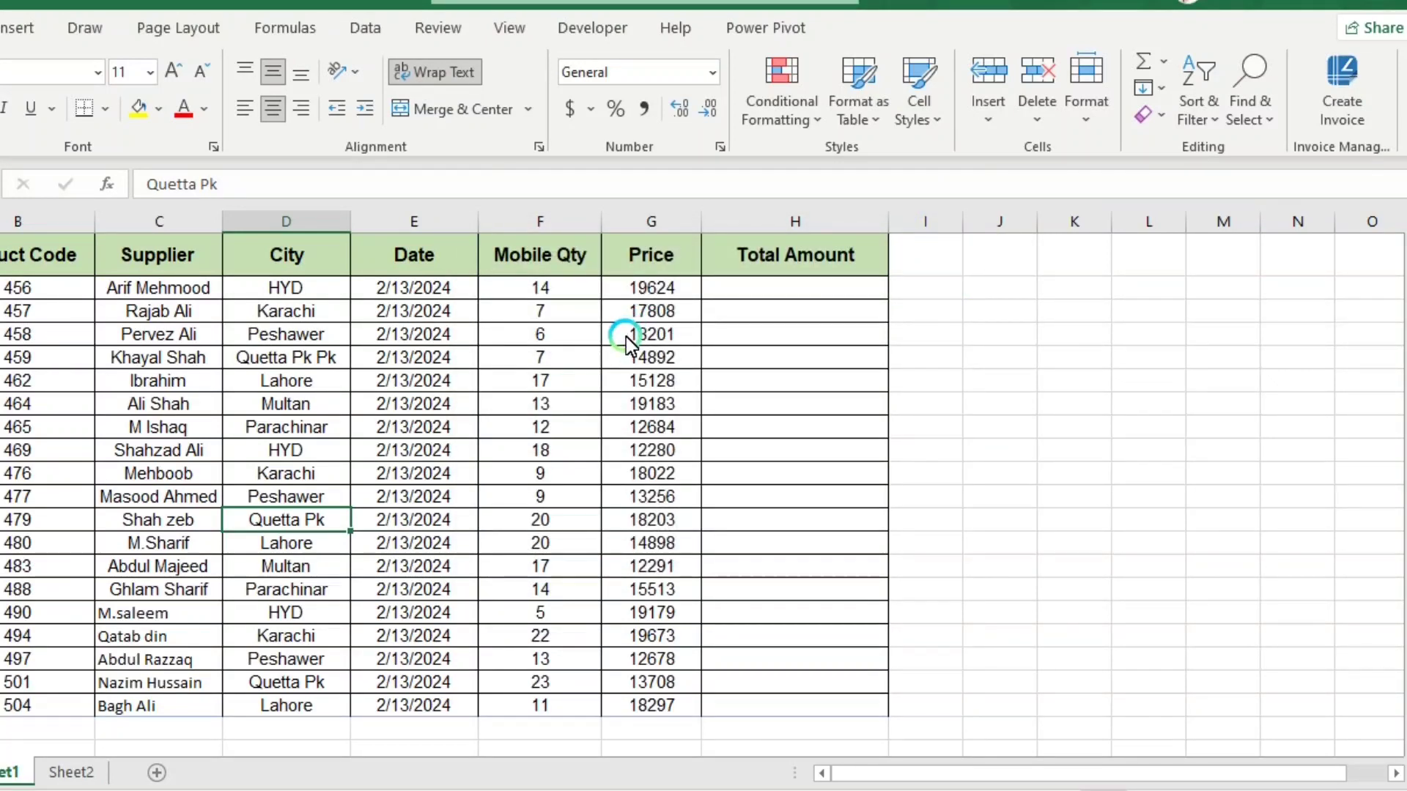
{"action": "left_click", "coordinate": [344, 450]}
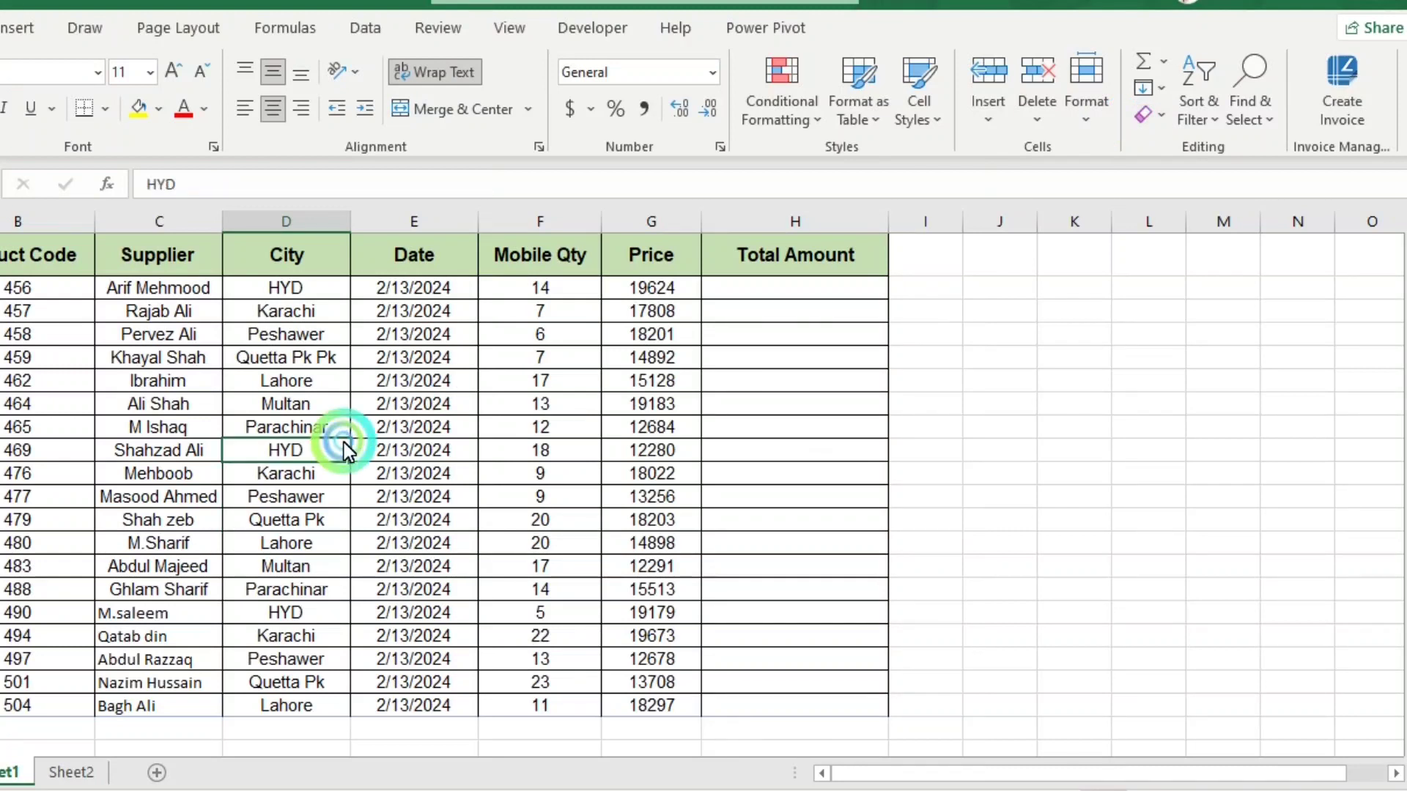
{"action": "left_click", "coordinate": [1271, 124]}
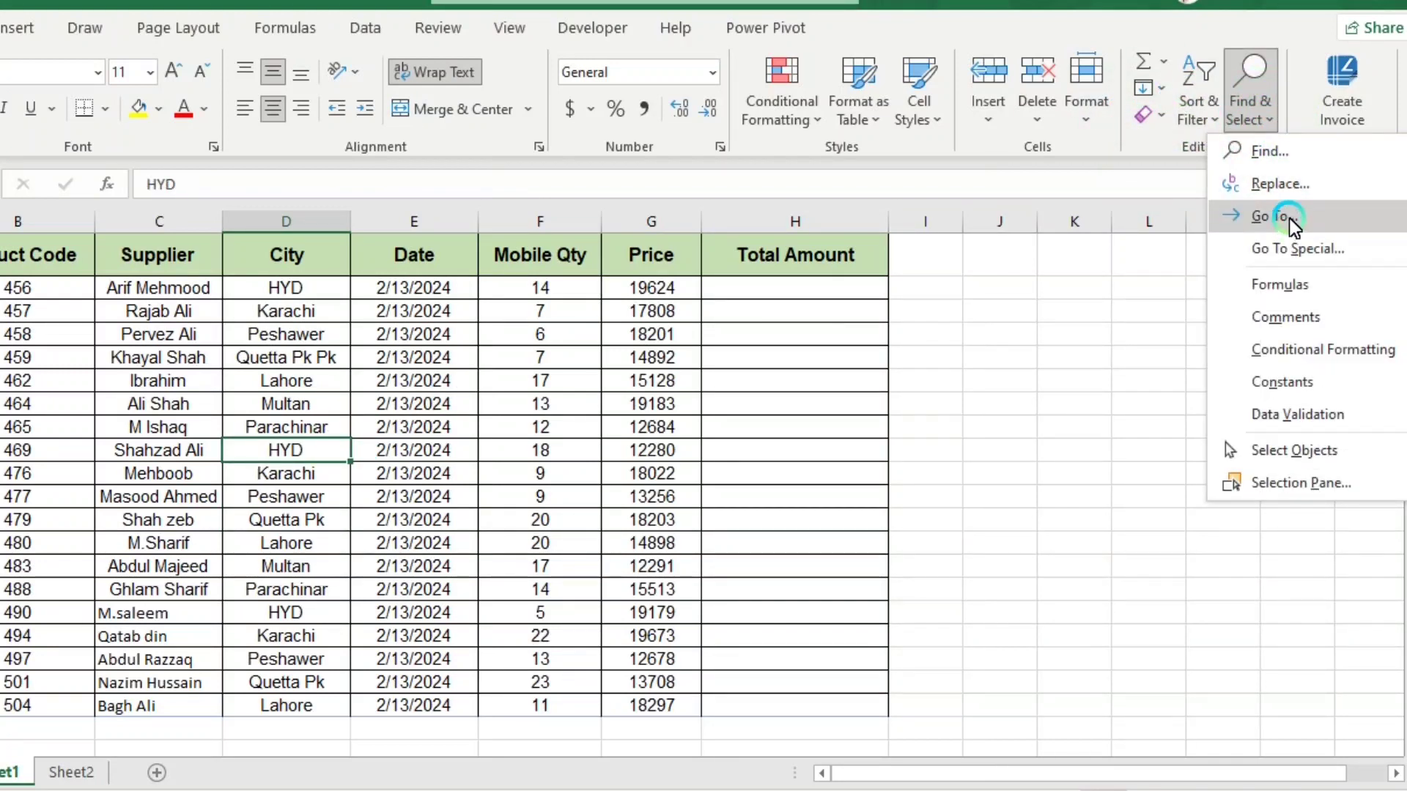
{"action": "left_click", "coordinate": [1290, 217]}
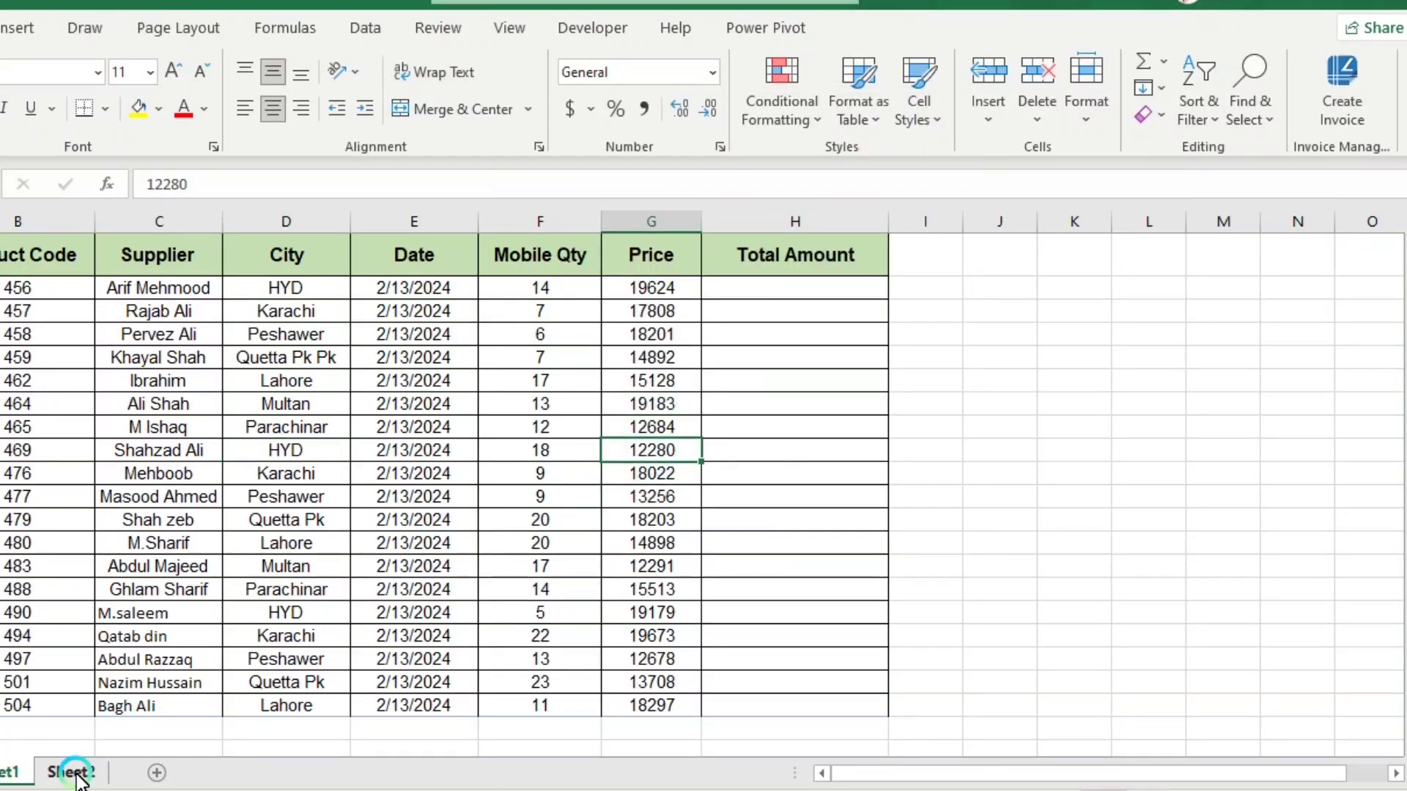
- On Sheet2, select all cells containing formulas using Go To Special
{"action": "left_click", "coordinate": [72, 771]}
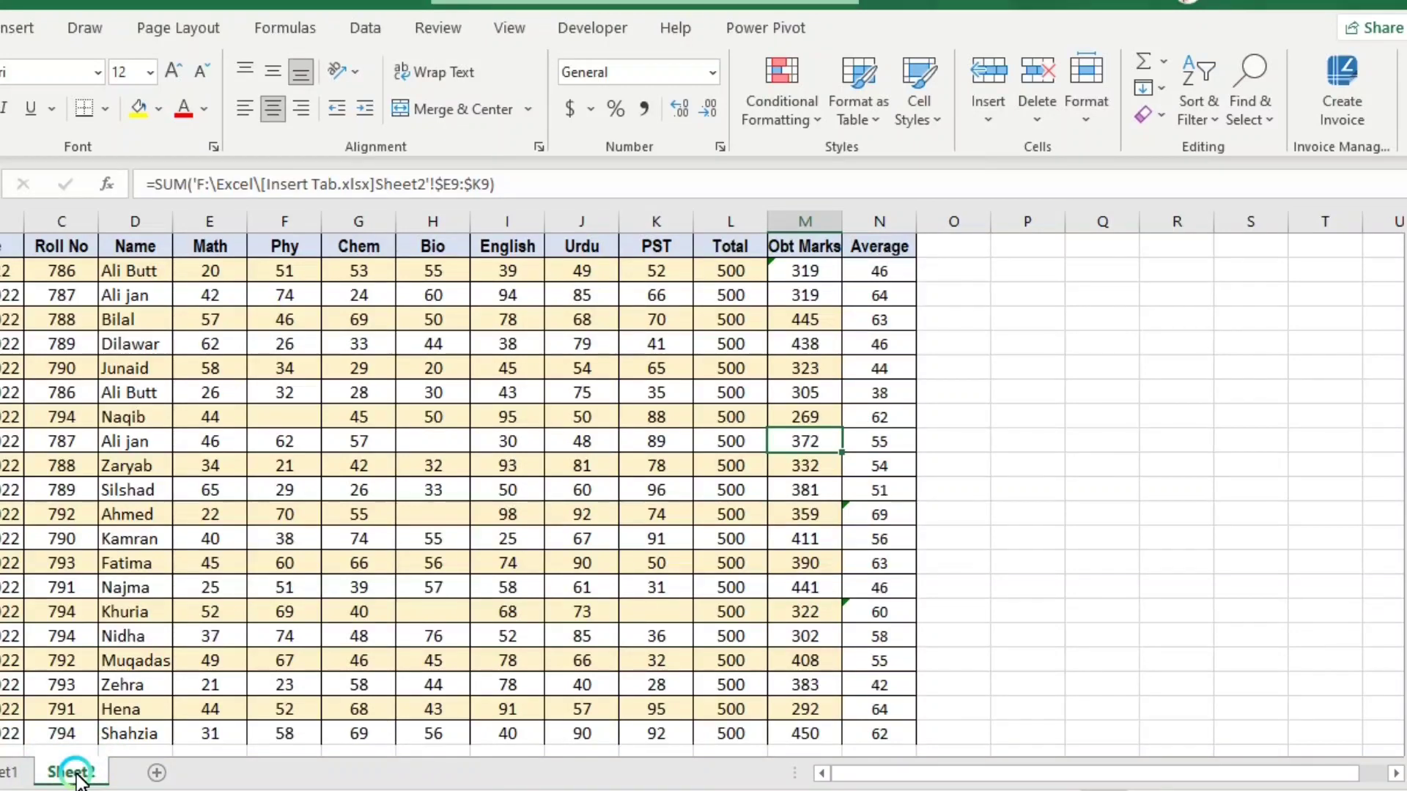
{"action": "key", "text": "F5"}
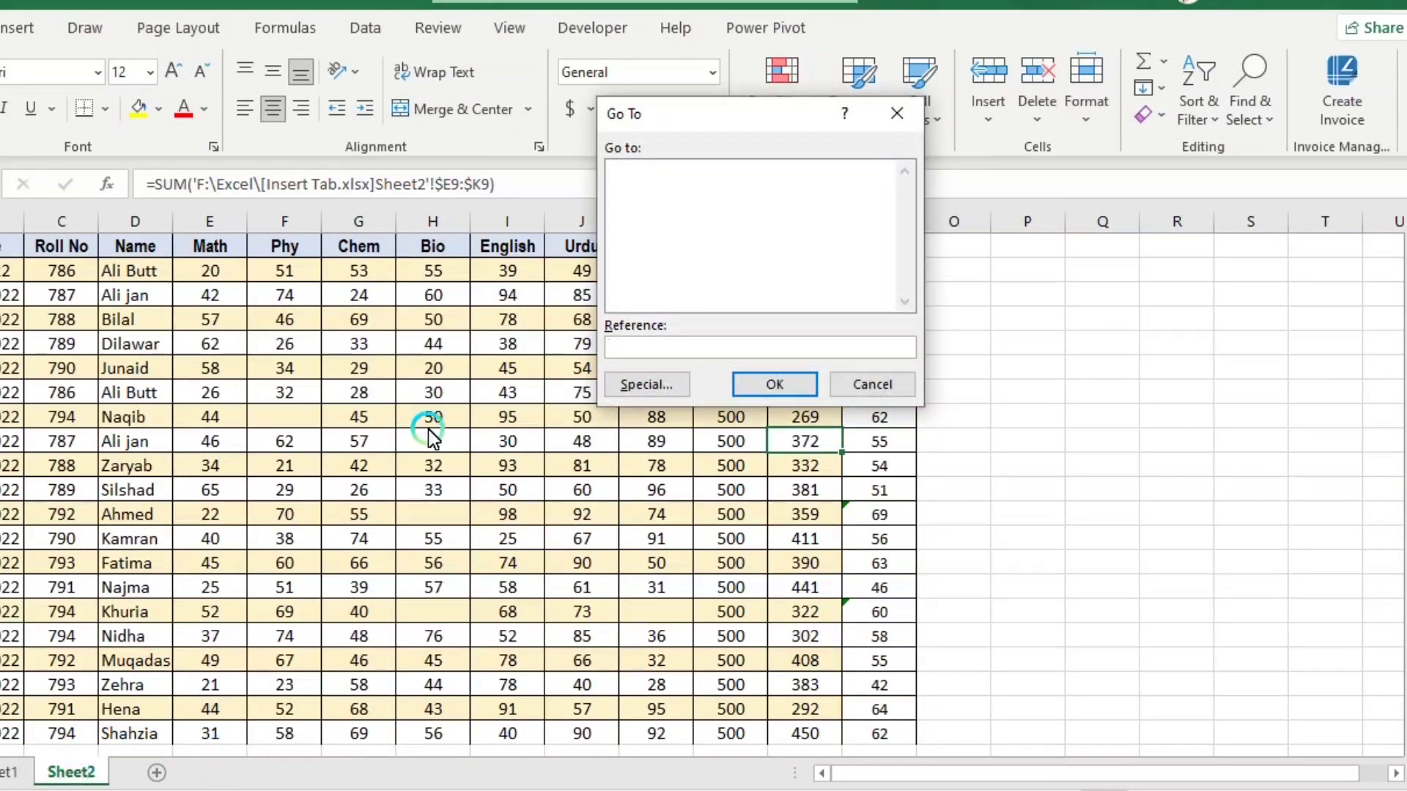
{"action": "left_click", "coordinate": [652, 384]}
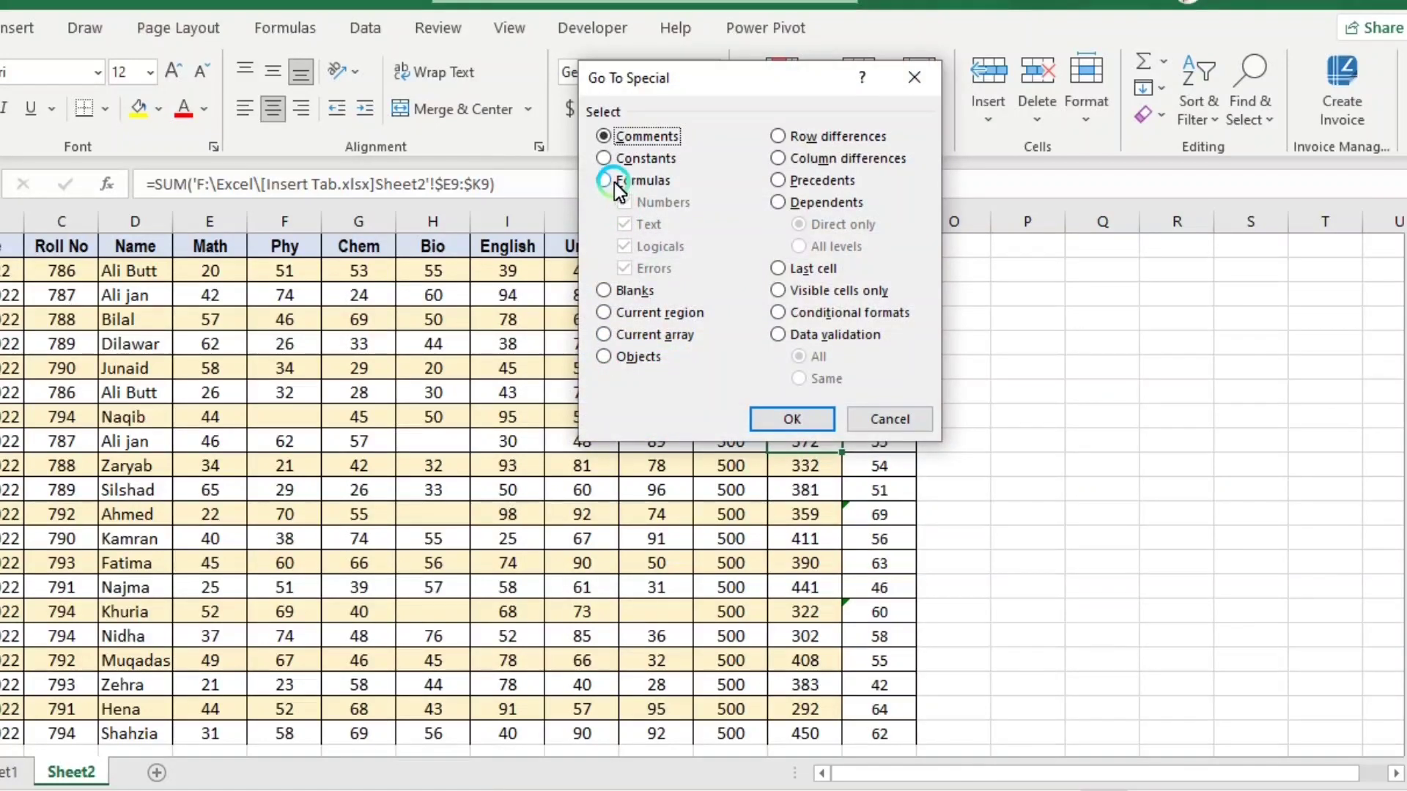
{"action": "left_click", "coordinate": [616, 183]}
{"action": "left_click", "coordinate": [793, 421]}
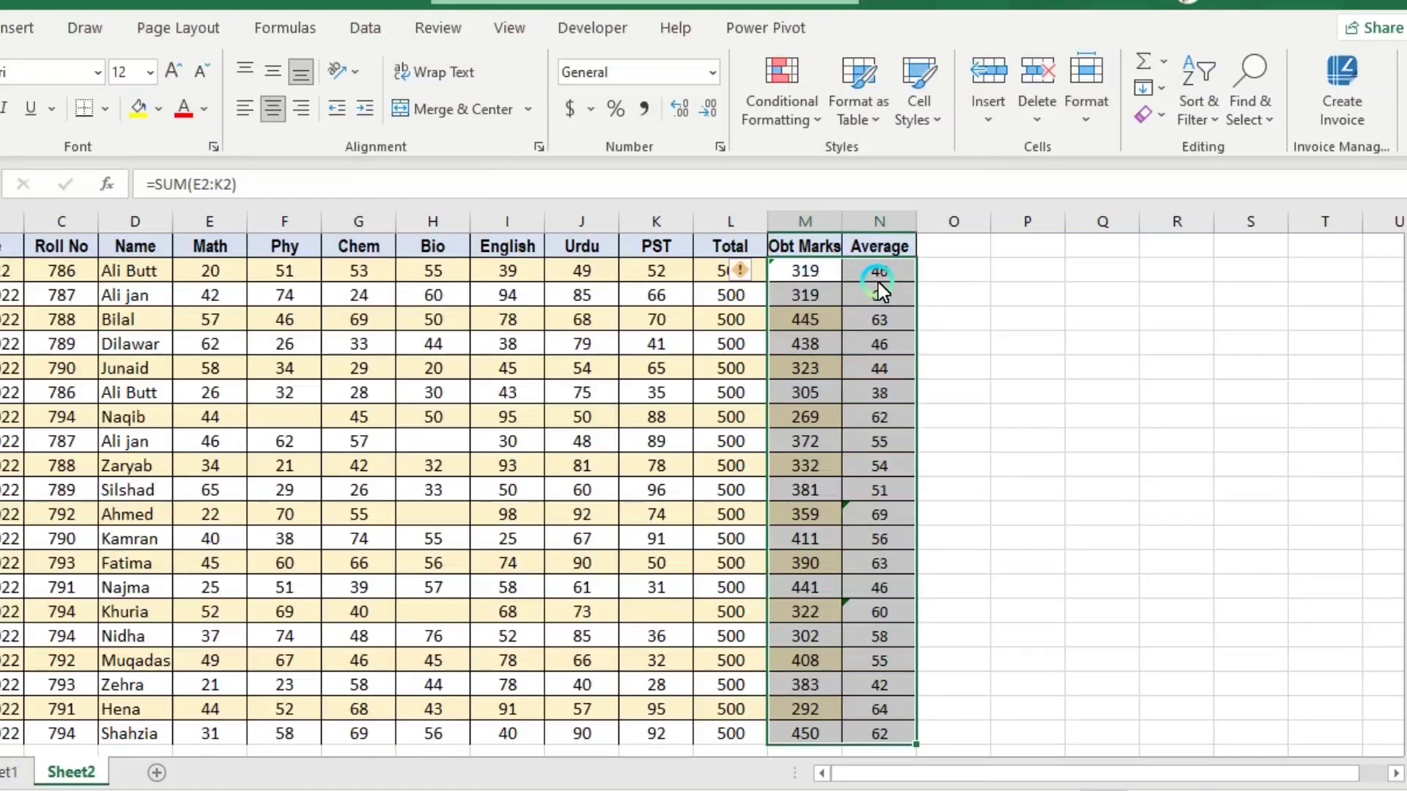
- Select all blank cells within the marks table on Sheet2 using Go To Special
{"action": "key", "text": "ctrl+a"}
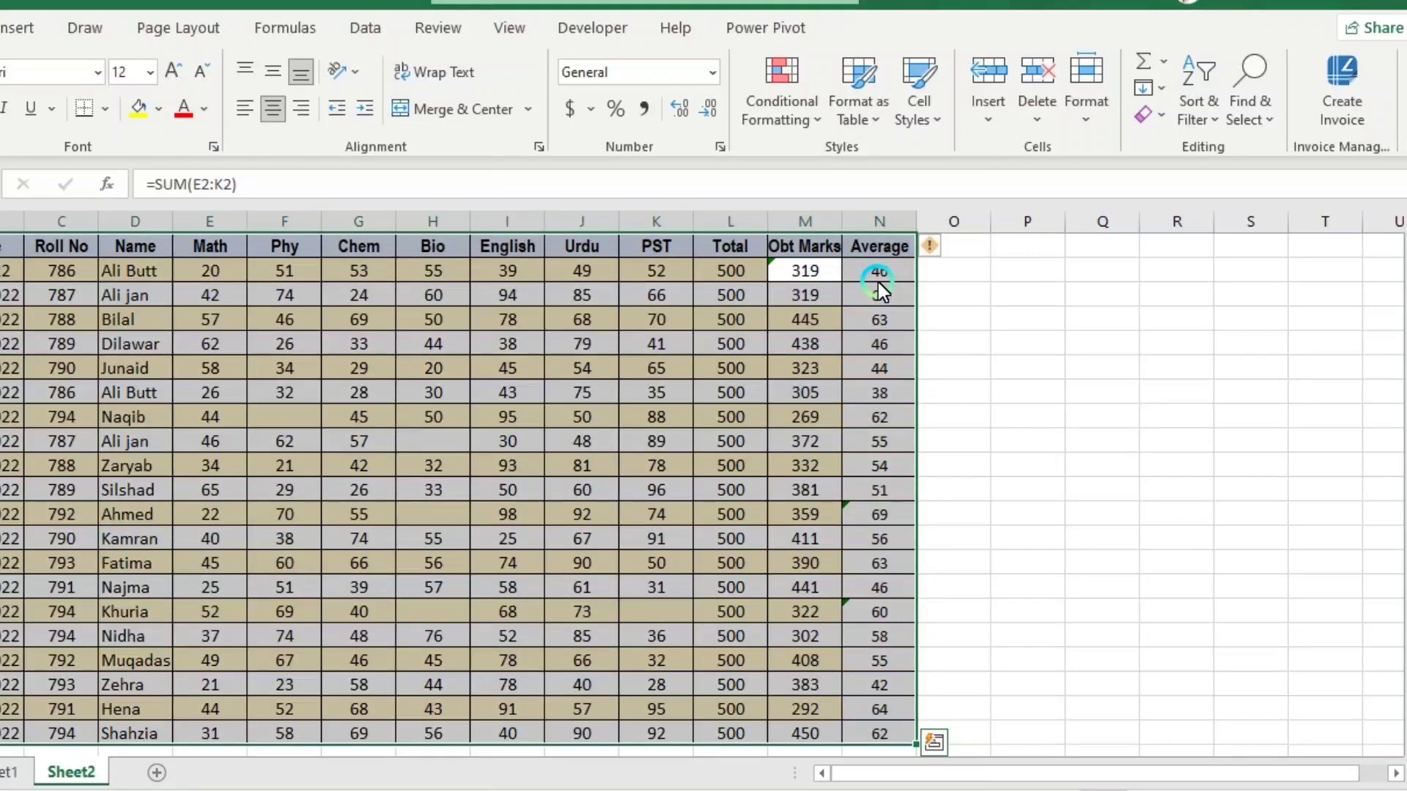
{"action": "key", "text": "ctrl+g"}
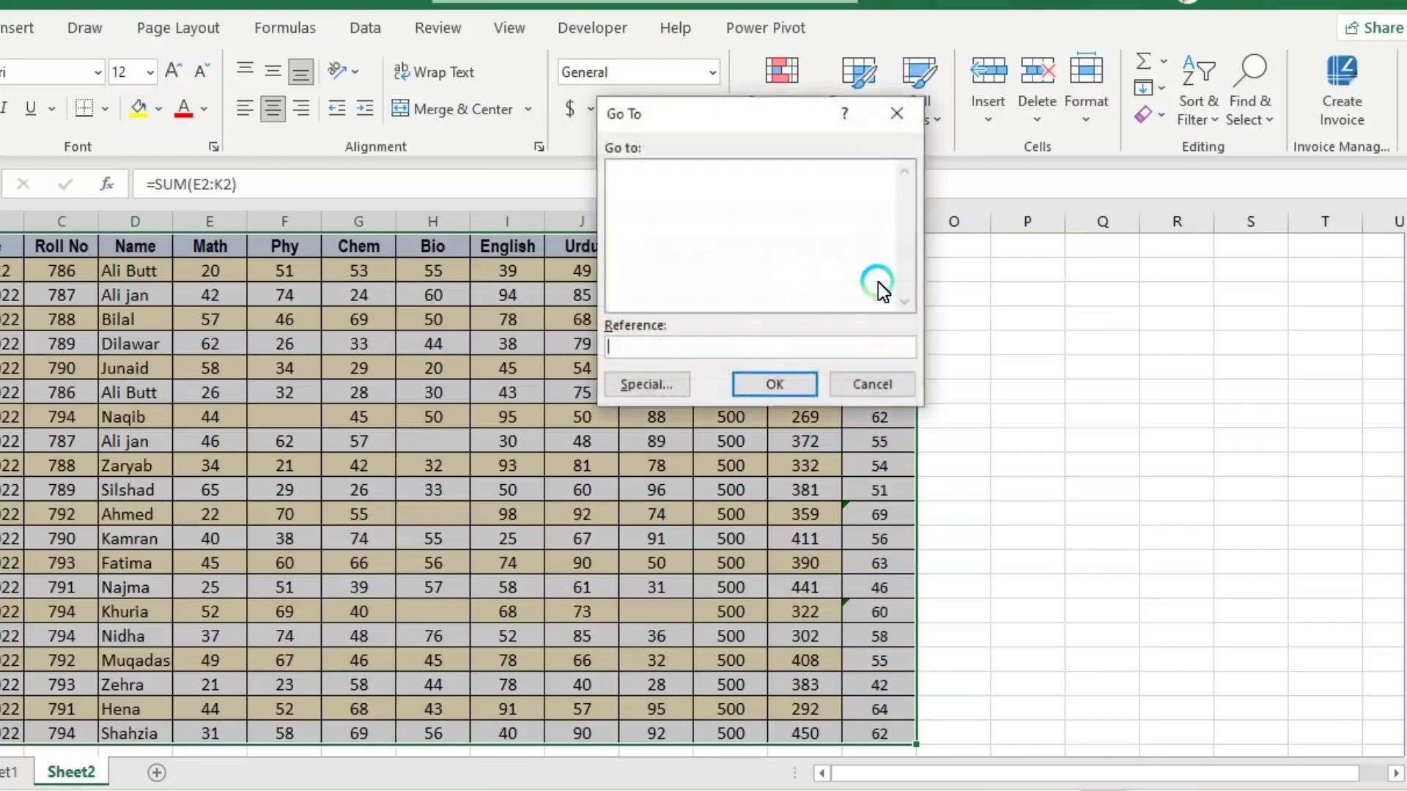
{"action": "left_click", "coordinate": [654, 386]}
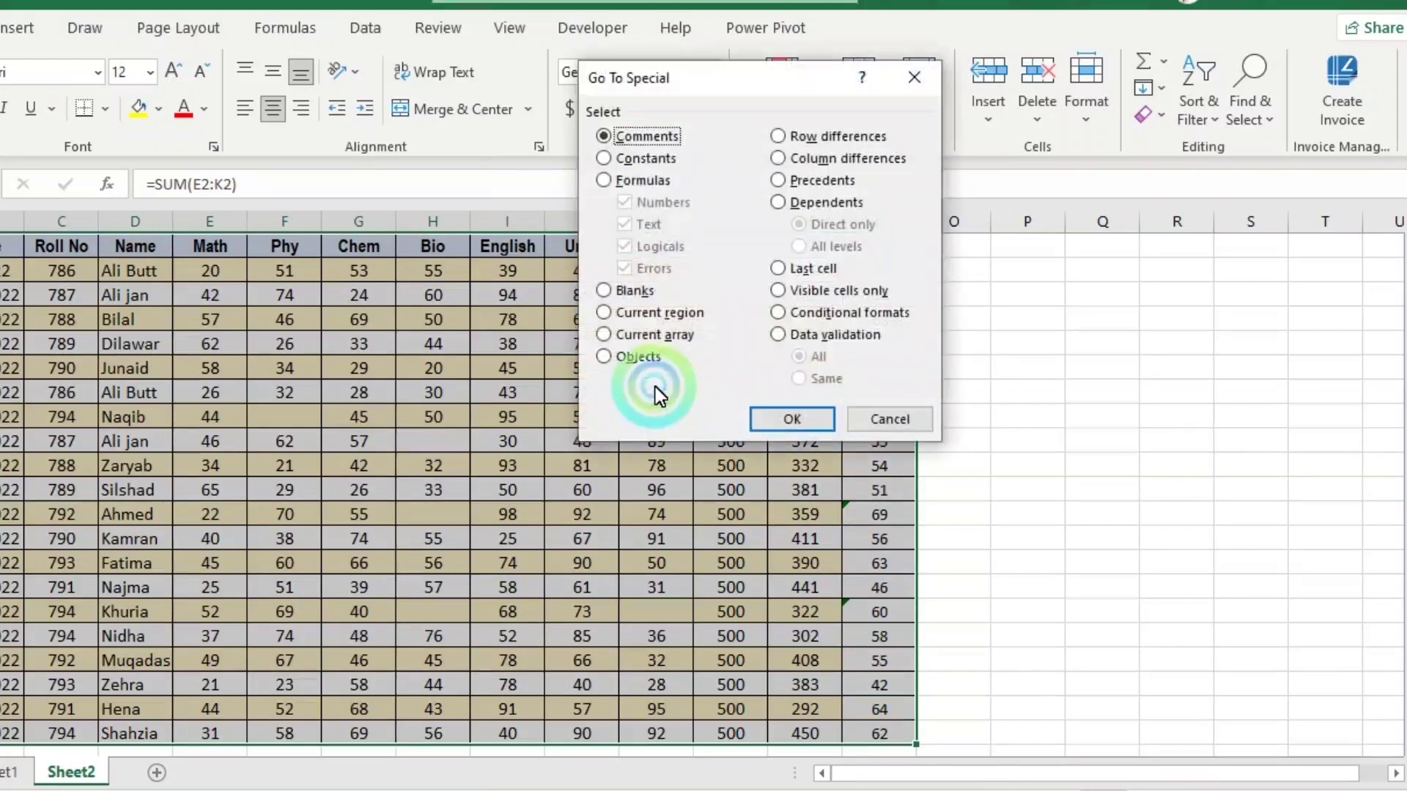
{"action": "left_click", "coordinate": [606, 293]}
{"action": "left_click", "coordinate": [806, 419]}
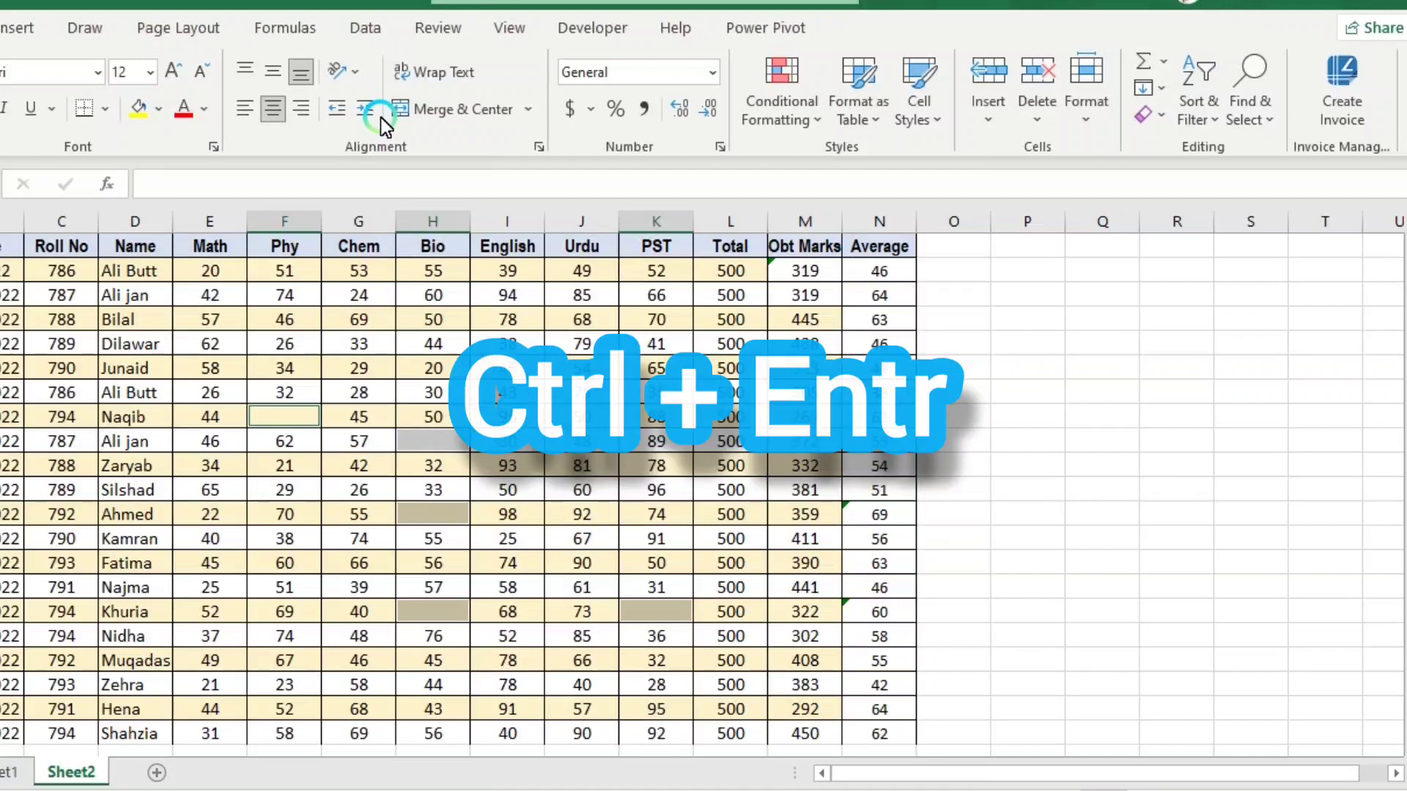
- Fill all the selected blank cells with "A" and give them a yellow fill
{"action": "type", "text": "A"}
{"action": "key", "text": "ctrl+Return"}
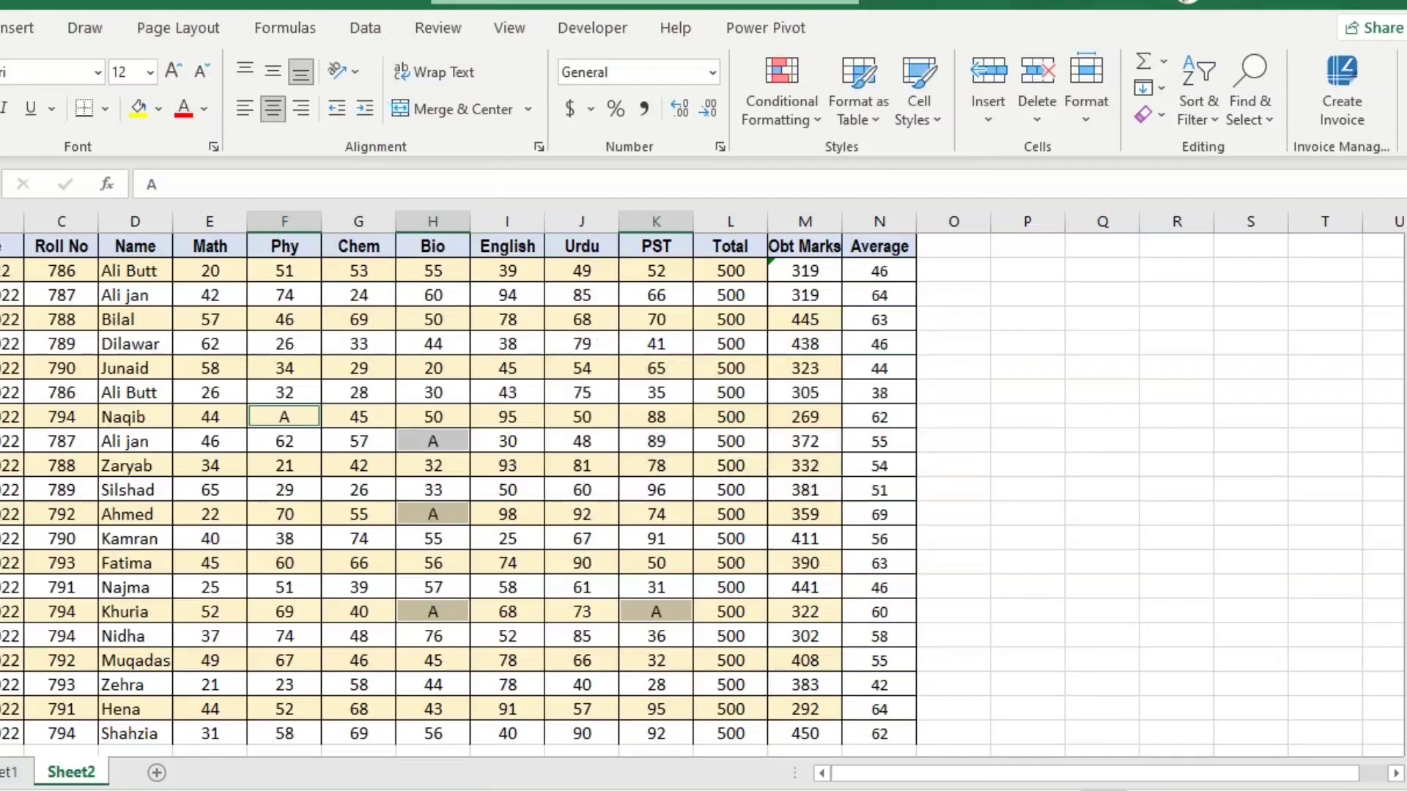
{"action": "left_click", "coordinate": [140, 108]}
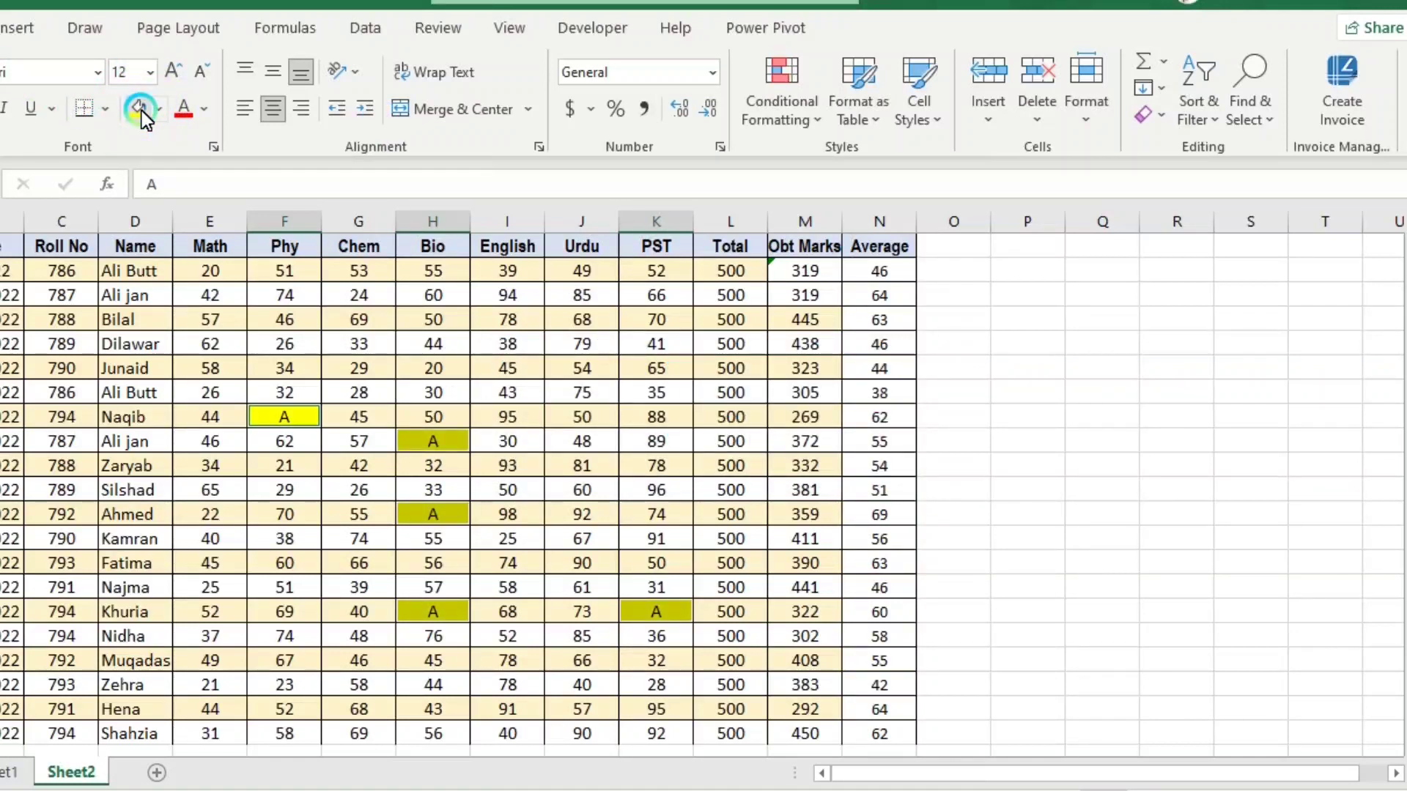
{"action": "left_click", "coordinate": [468, 416]}
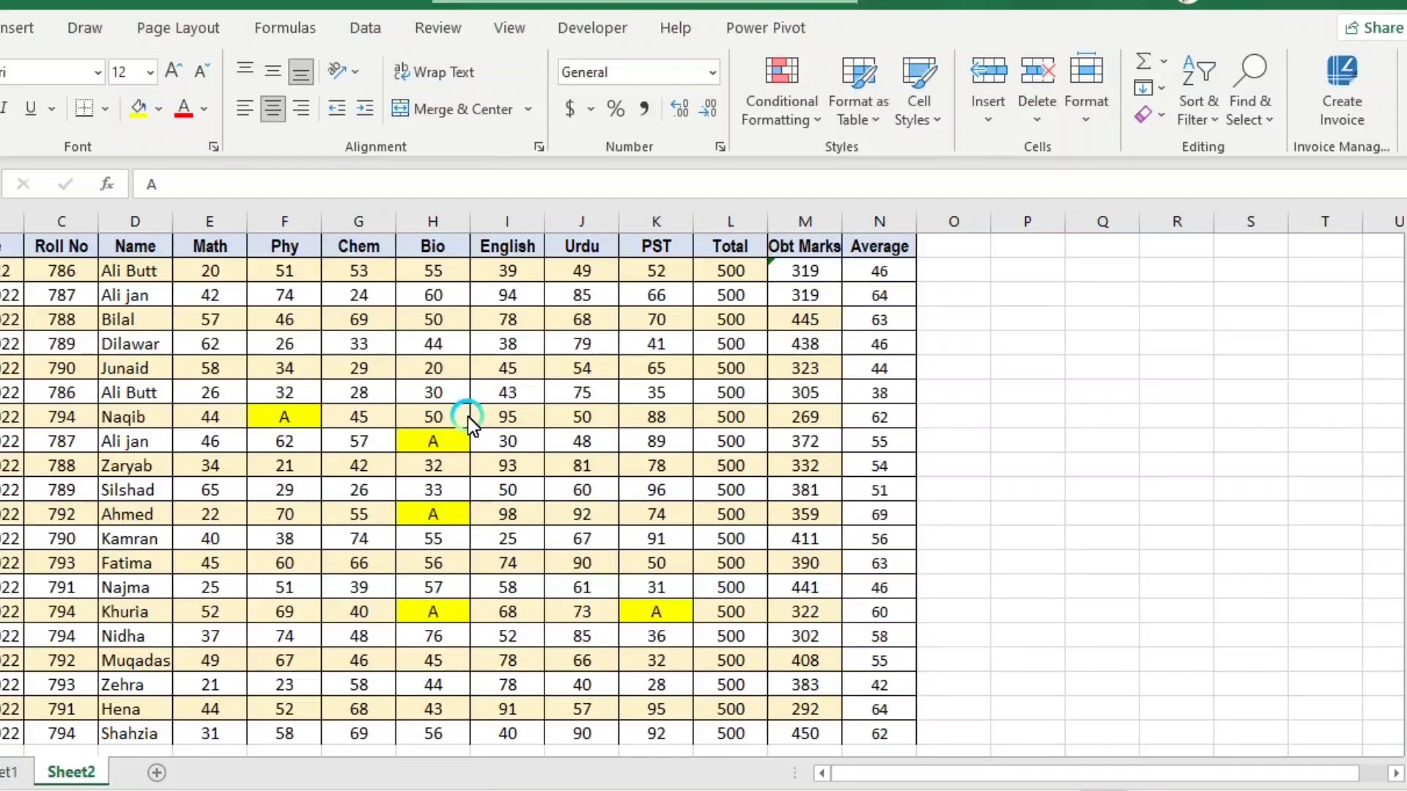
- Select only the text constants on Sheet2 using Go To Special, excluding numbers, logicals and errors
{"action": "key", "text": "ctrl+a"}
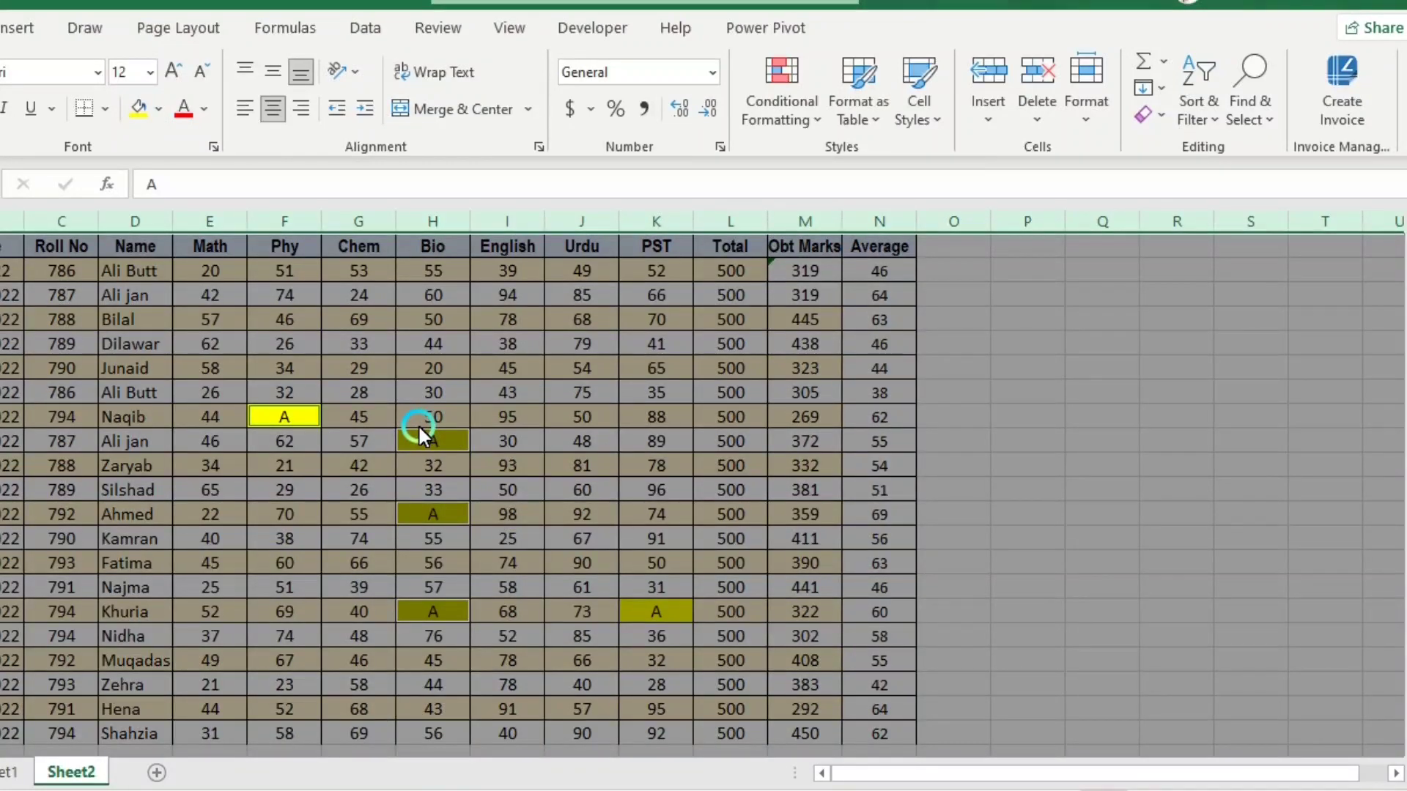
{"action": "key", "text": "ctrl+g"}
{"action": "left_click", "coordinate": [663, 388]}
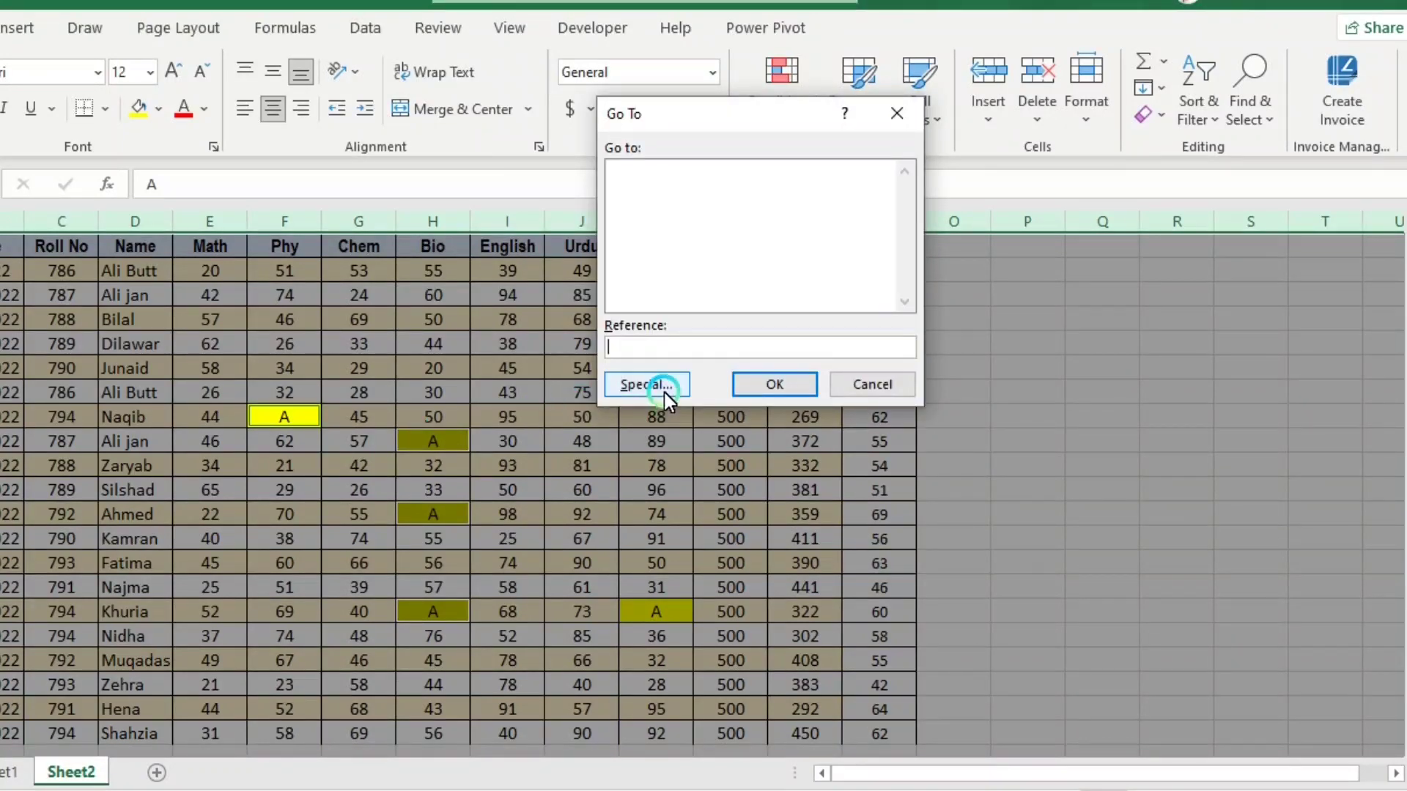
{"action": "left_click", "coordinate": [662, 391]}
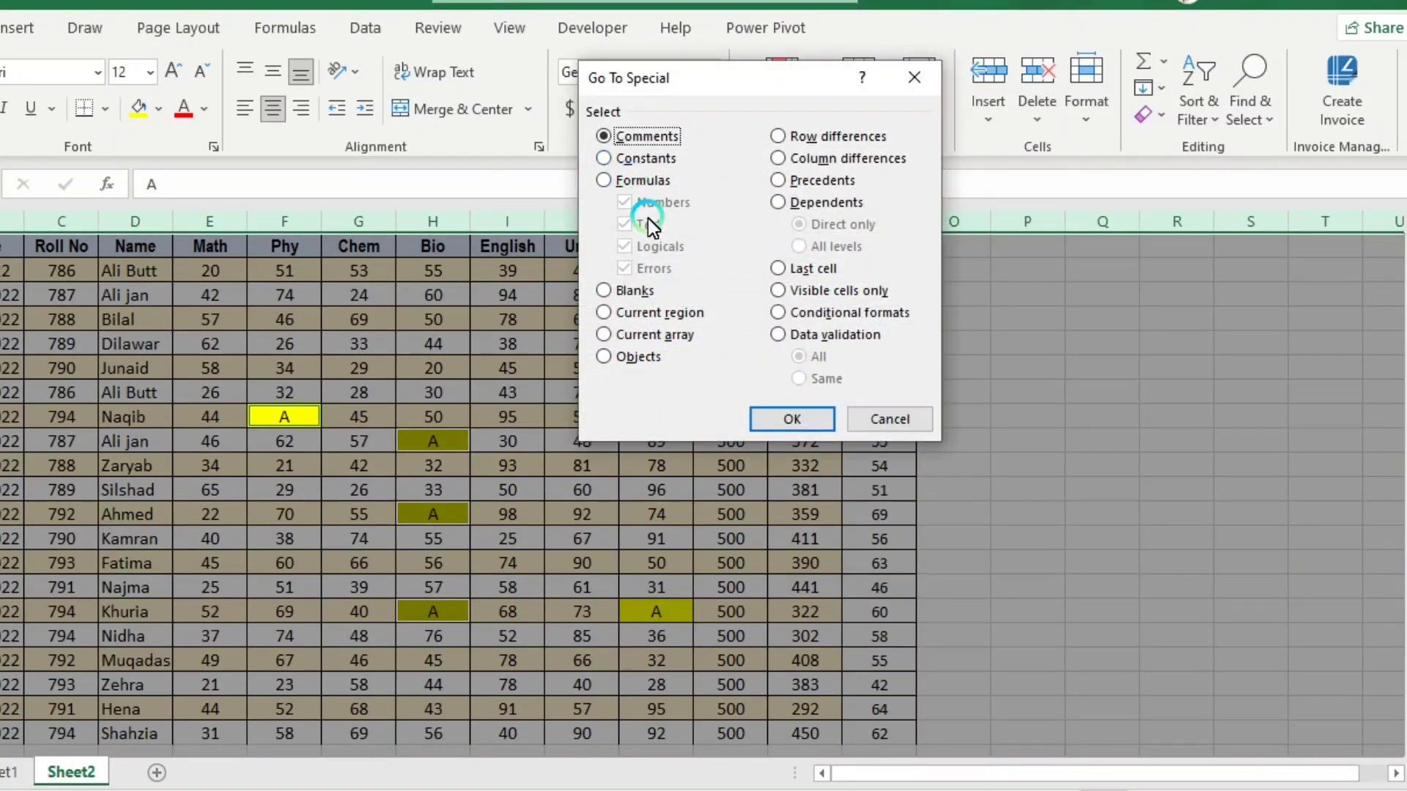
{"action": "left_click", "coordinate": [611, 163]}
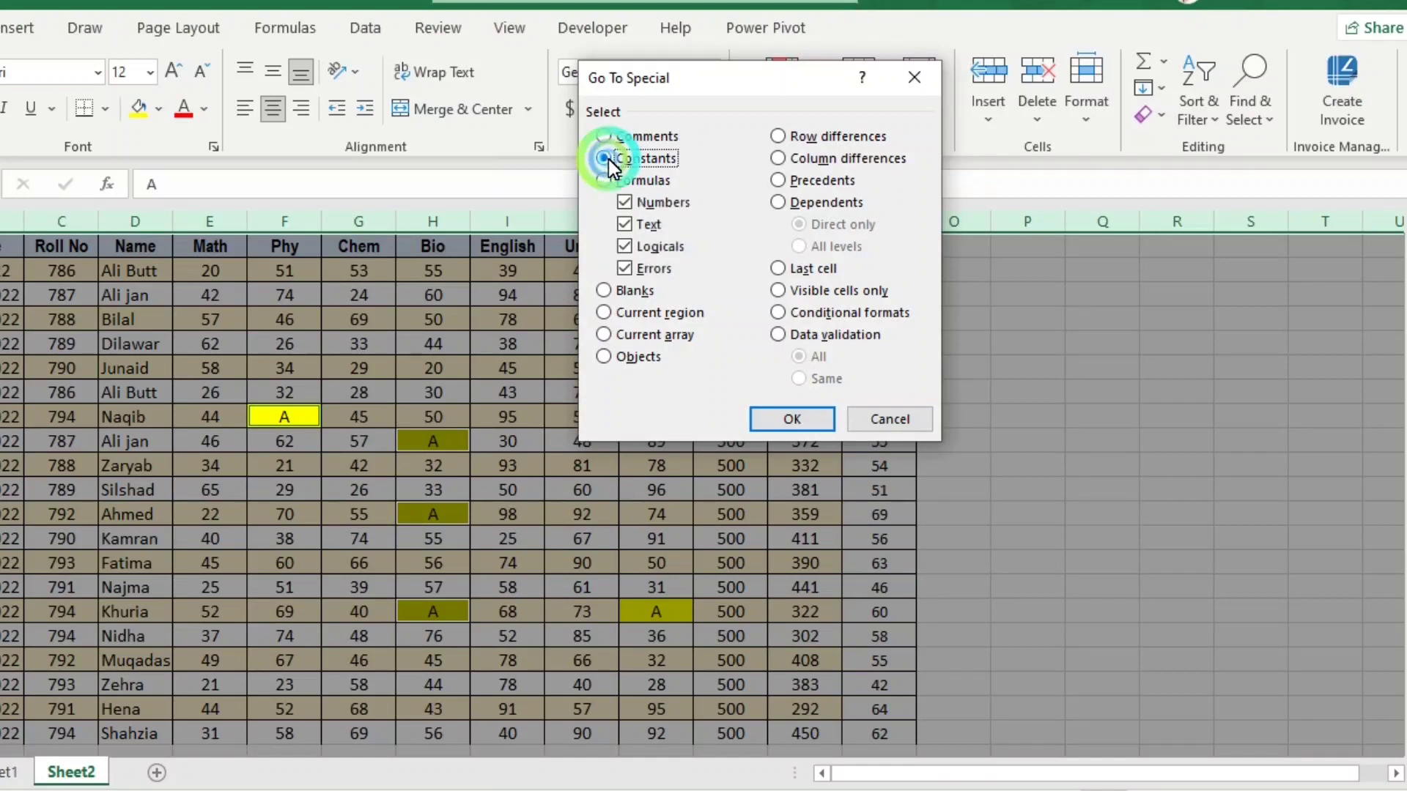
{"action": "left_click", "coordinate": [624, 202]}
{"action": "left_click", "coordinate": [624, 244]}
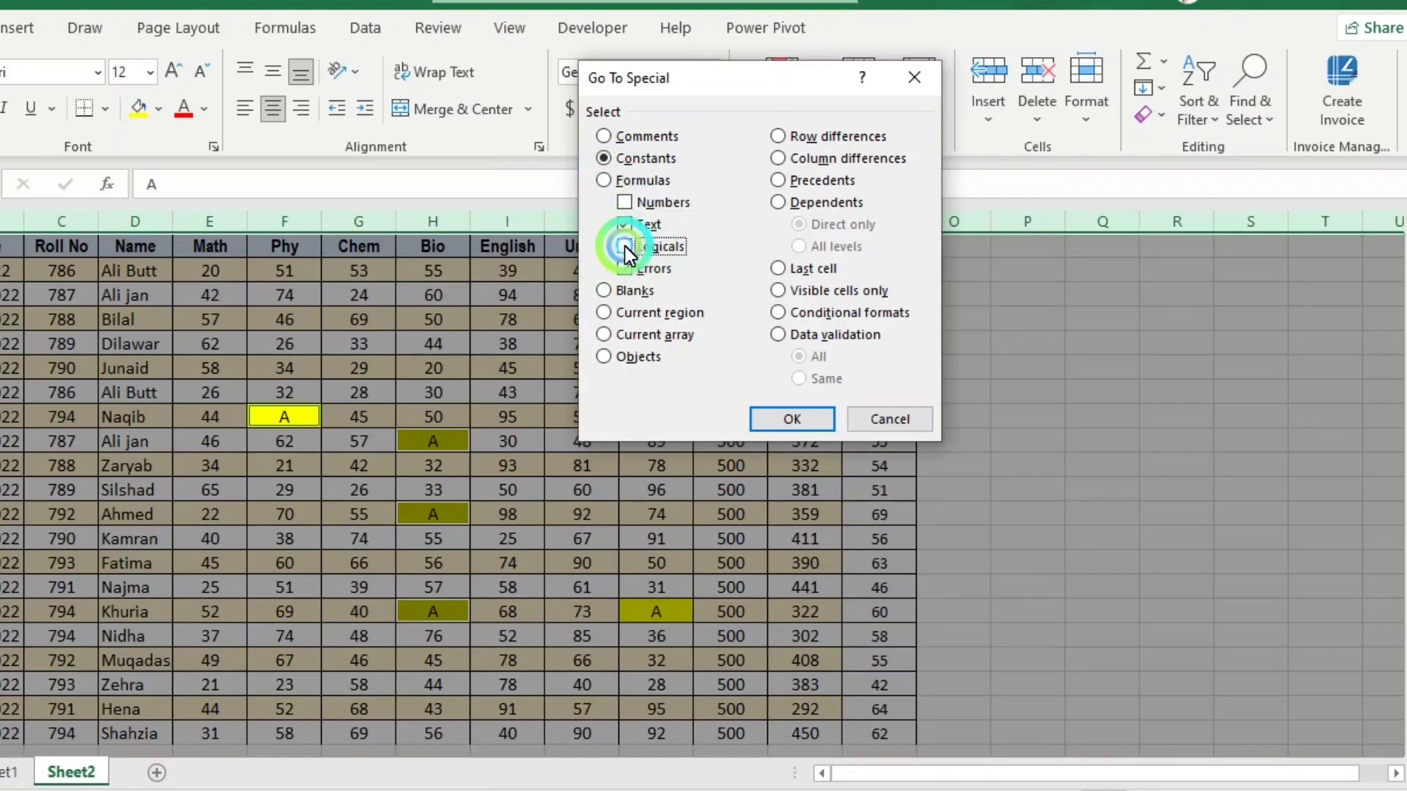
{"action": "left_click", "coordinate": [624, 268]}
{"action": "left_click", "coordinate": [783, 419]}
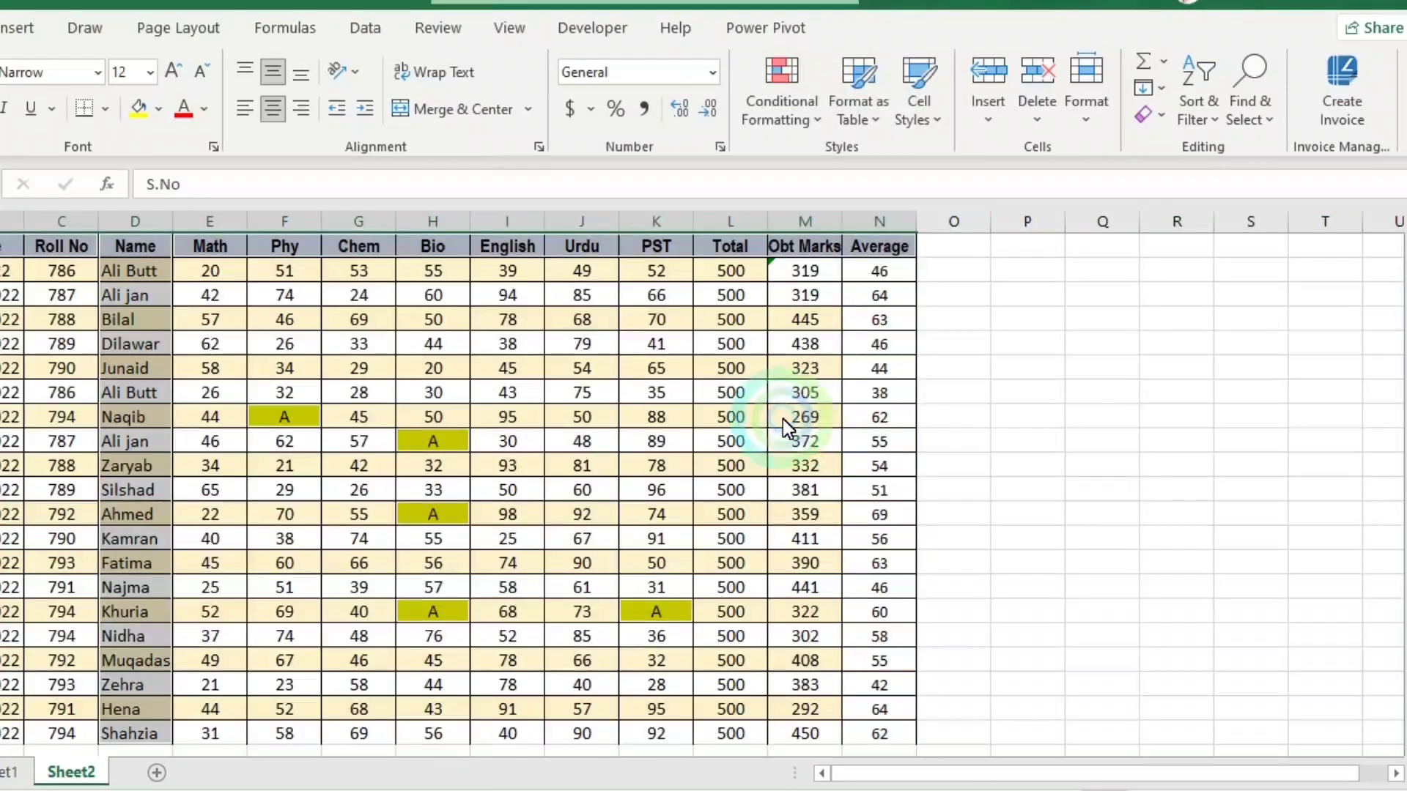
- Clear the selection of text cells and return to Sheet1
{"action": "left_click", "coordinate": [516, 316]}
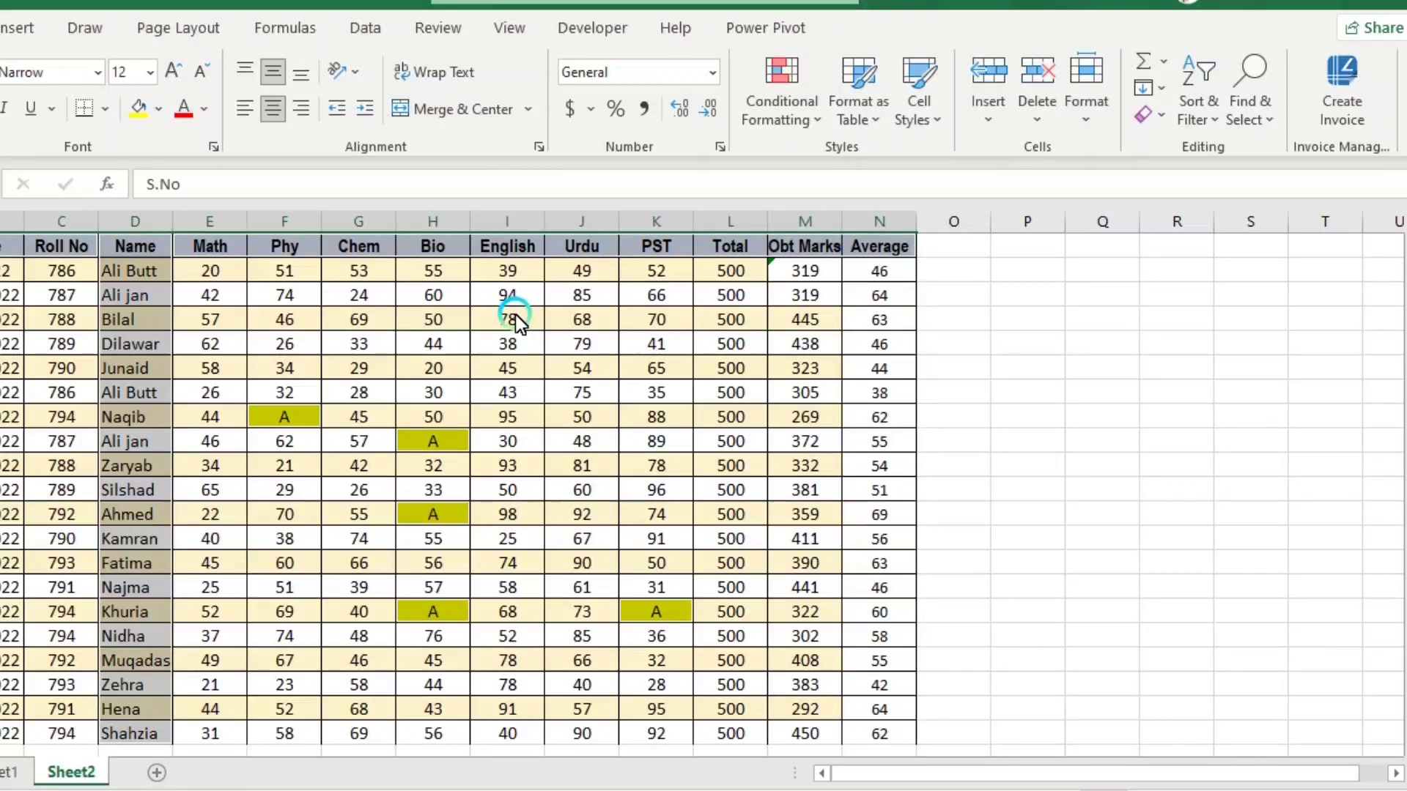
{"action": "left_click", "coordinate": [447, 323]}
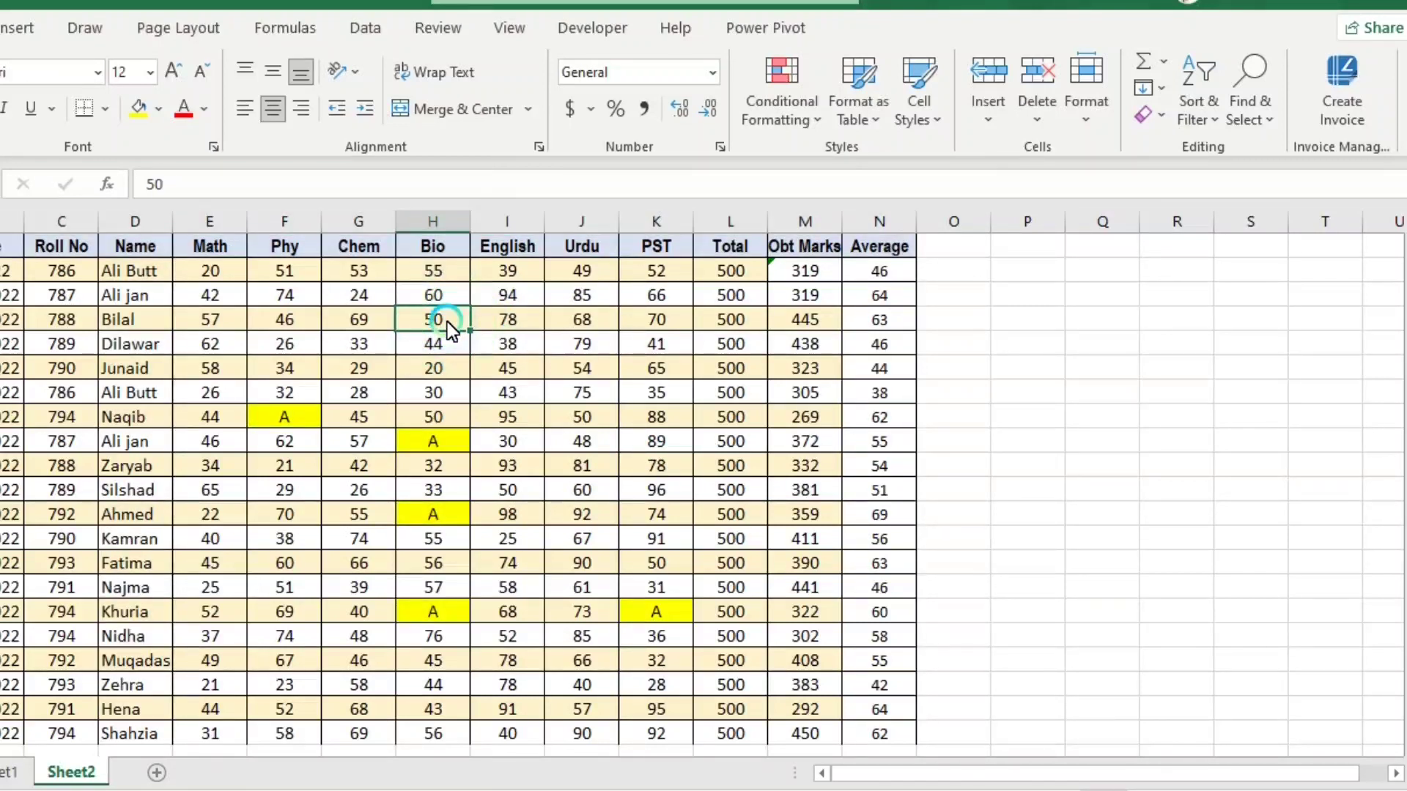
{"action": "left_click", "coordinate": [432, 465]}
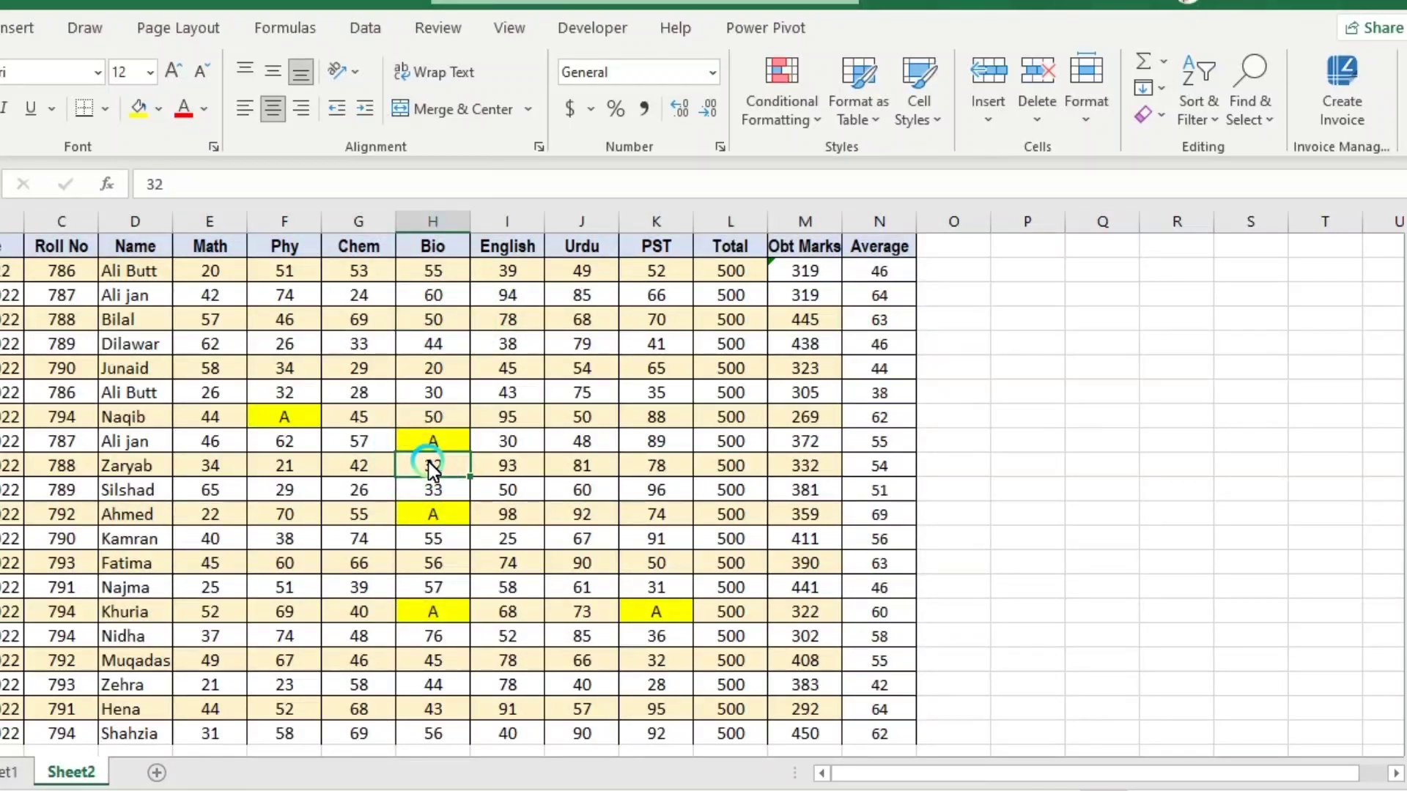
{"action": "left_click", "coordinate": [300, 416]}
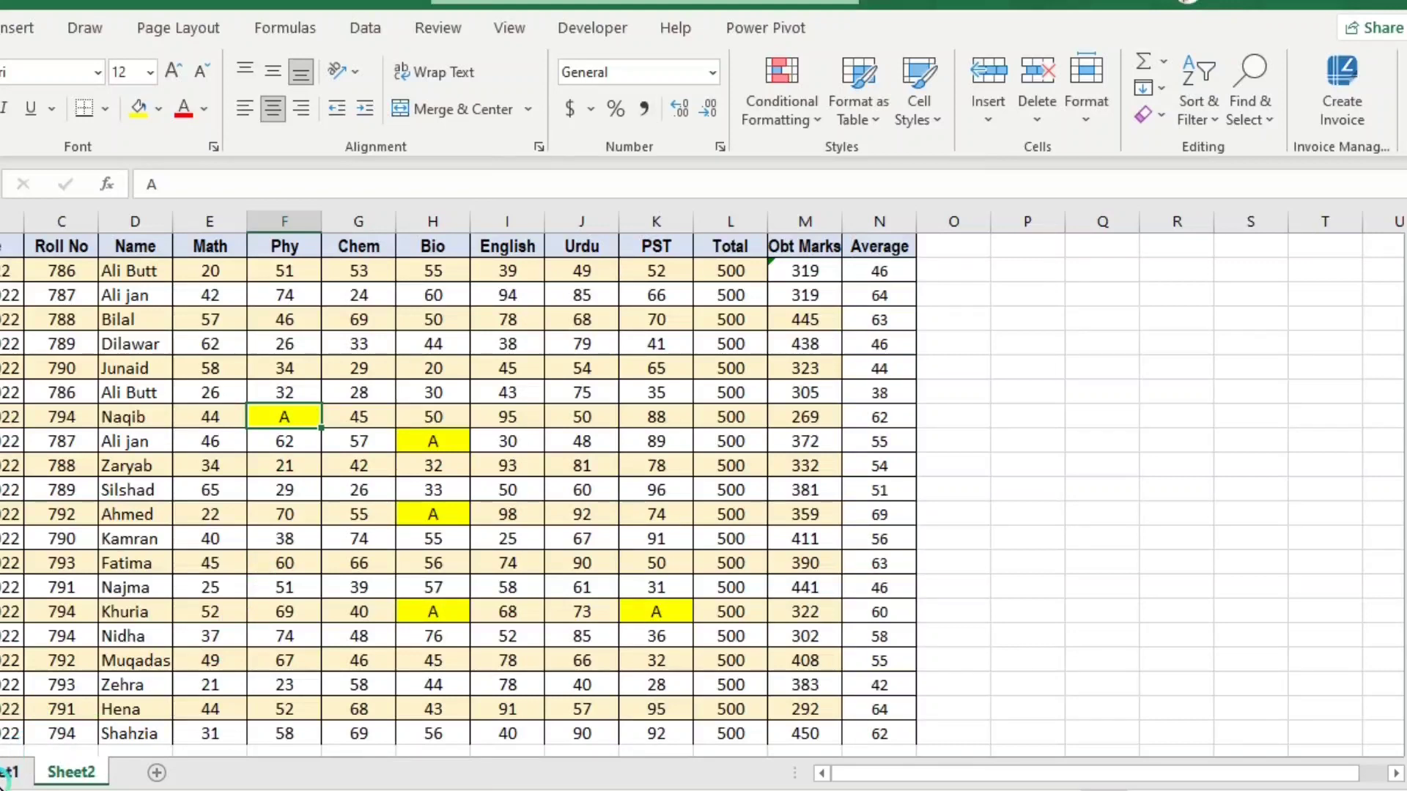
{"action": "left_click", "coordinate": [10, 772]}
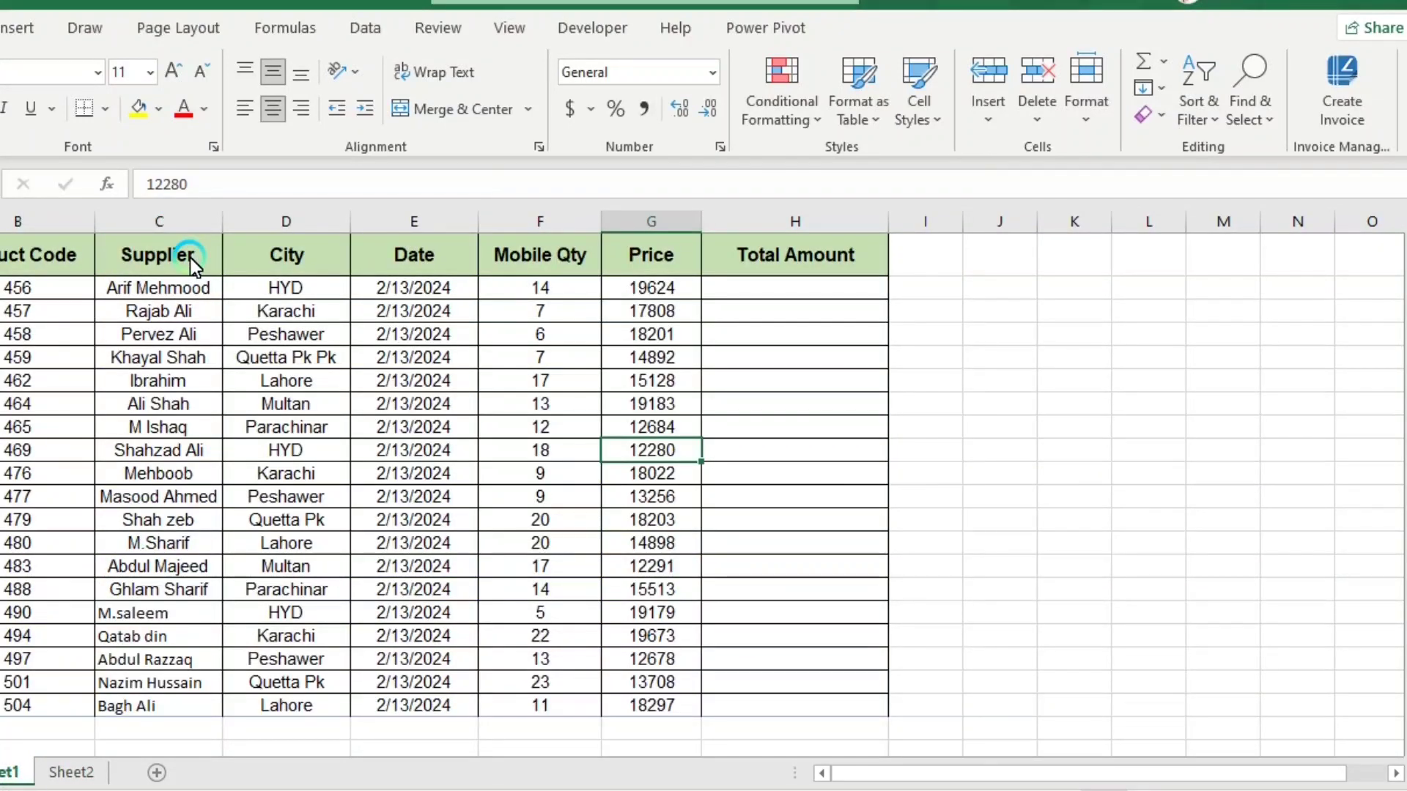
- Fill the Total Amount cells H2:H20 with =SUM(G2*F2) in one entry, and clear the calculated amounts again
{"action": "left_click", "coordinate": [820, 292]}
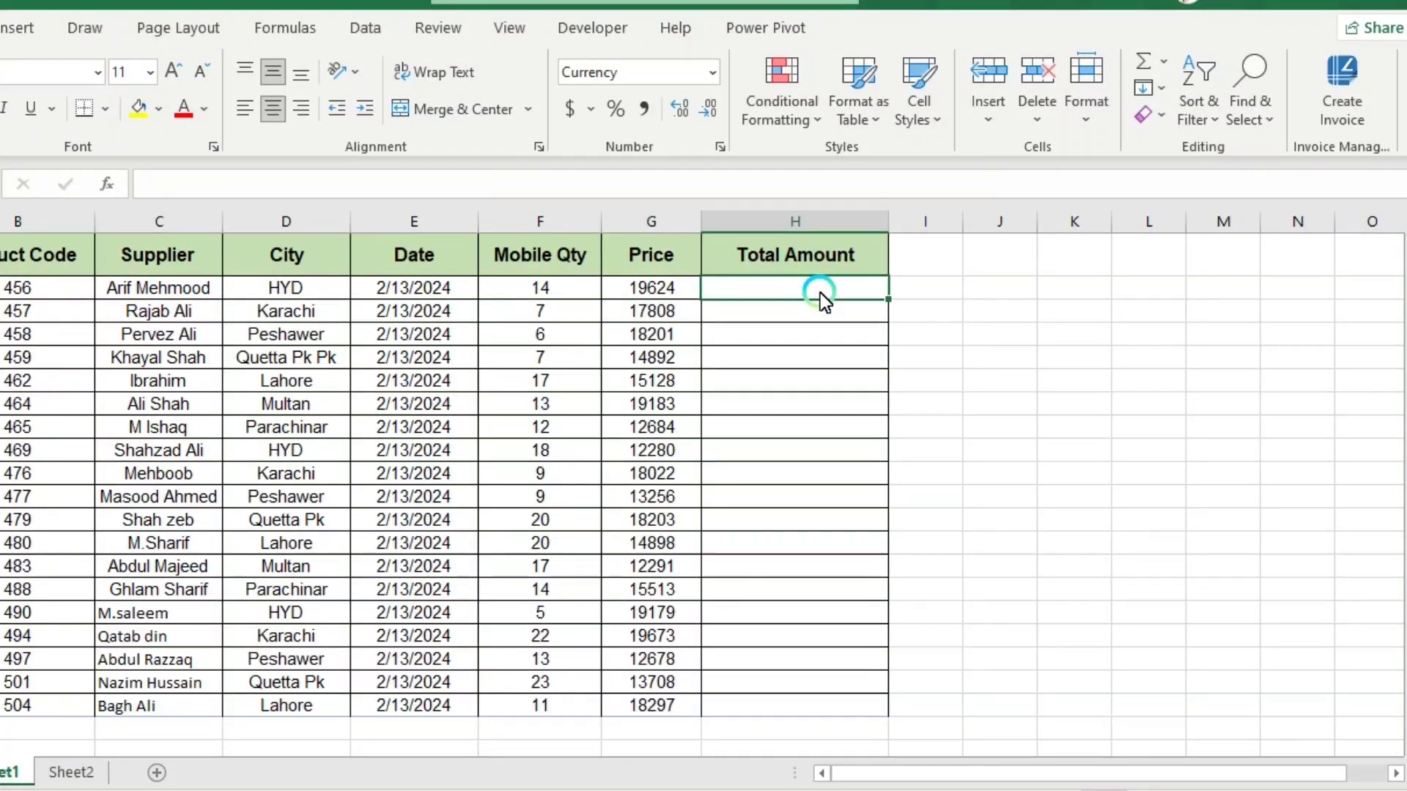
{"action": "key", "text": "shift+Down"}
{"action": "key", "text": "shift+Down"}
{"action": "key", "text": "shift+Down"}
{"action": "key", "text": "shift+Down"}
{"action": "key", "text": "shift+Down"}
{"action": "key", "text": "shift+Down"}
{"action": "key", "text": "shift+Down"}
{"action": "key", "text": "shift+Down"}
{"action": "key", "text": "shift+Down"}
{"action": "key", "text": "shift+Down"}
{"action": "key", "text": "shift+Down"}
{"action": "key", "text": "shift+Down"}
{"action": "key", "text": "shift+Down"}
{"action": "key", "text": "shift+Down"}
{"action": "key", "text": "shift+Down"}
{"action": "key", "text": "shift+Down"}
{"action": "key", "text": "shift+Down"}
{"action": "key", "text": "shift+Down"}
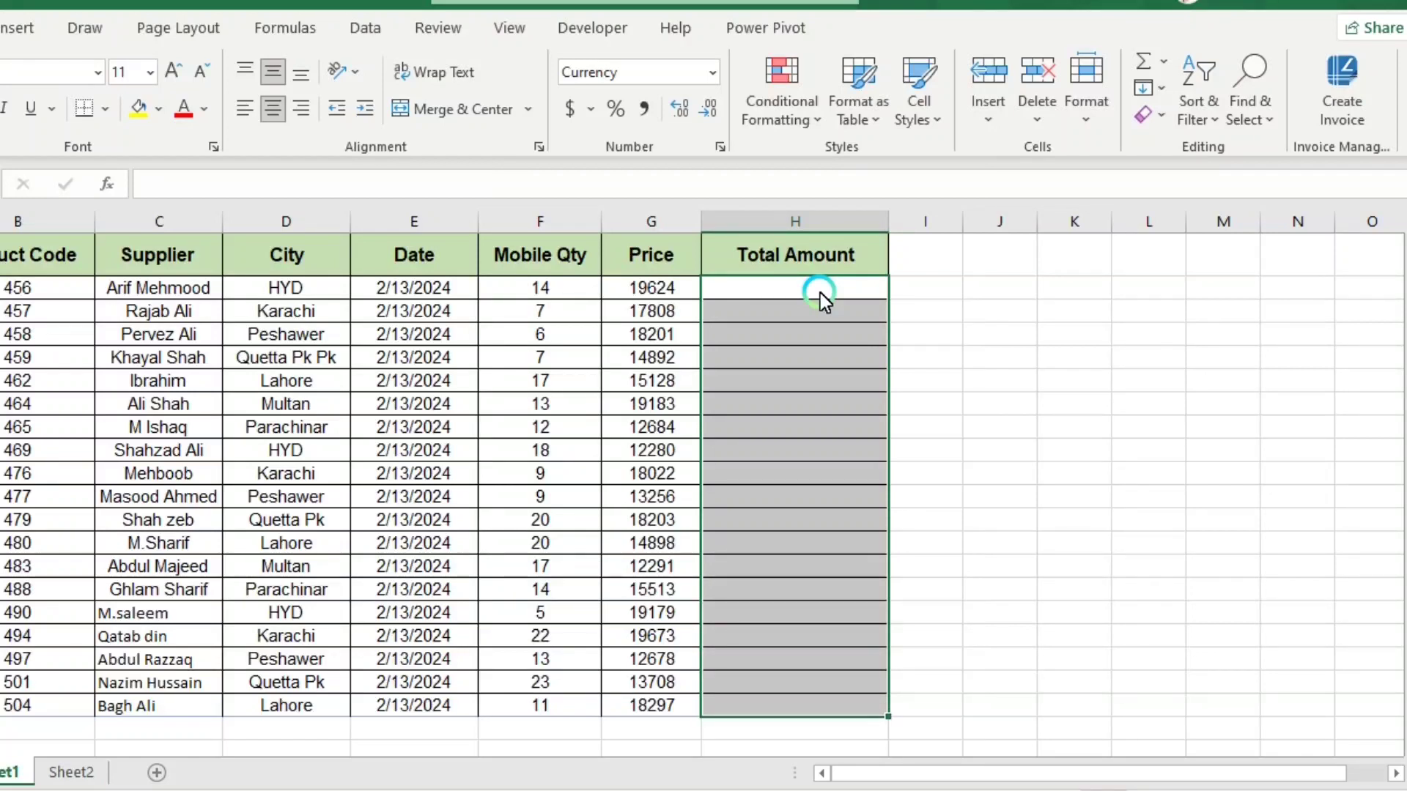
{"action": "type", "text": "="}
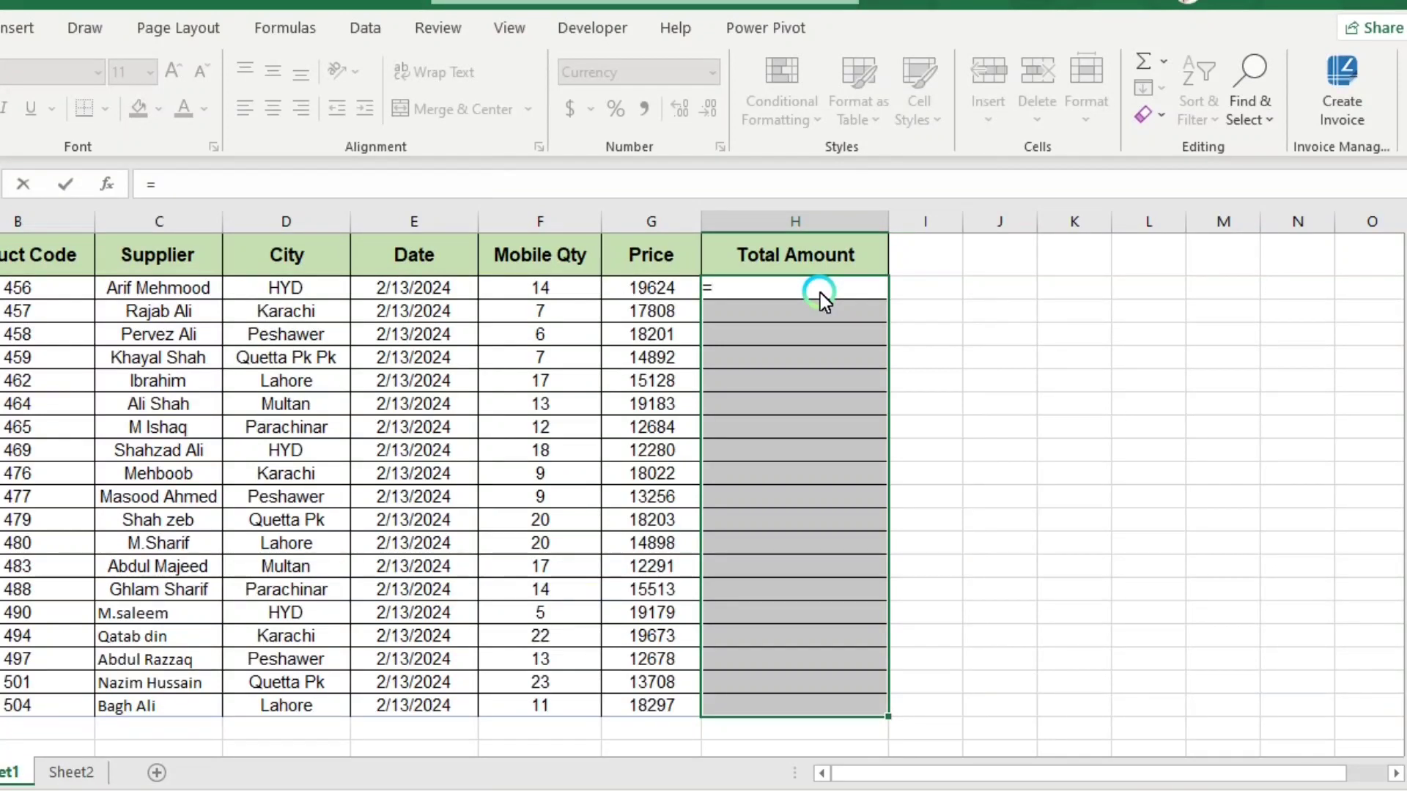
{"action": "type", "text": "su"}
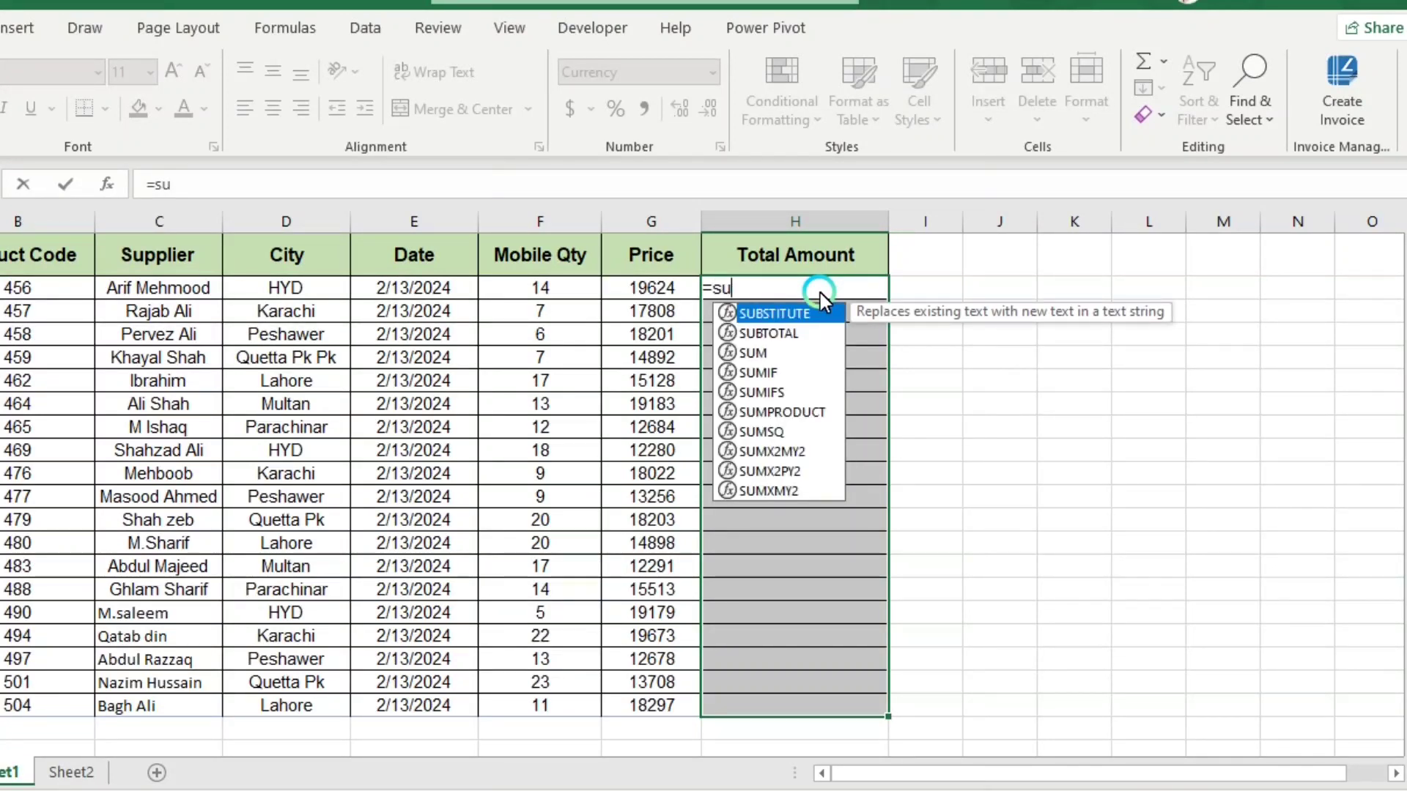
{"action": "type", "text": "m"}
{"action": "key", "text": "Tab"}
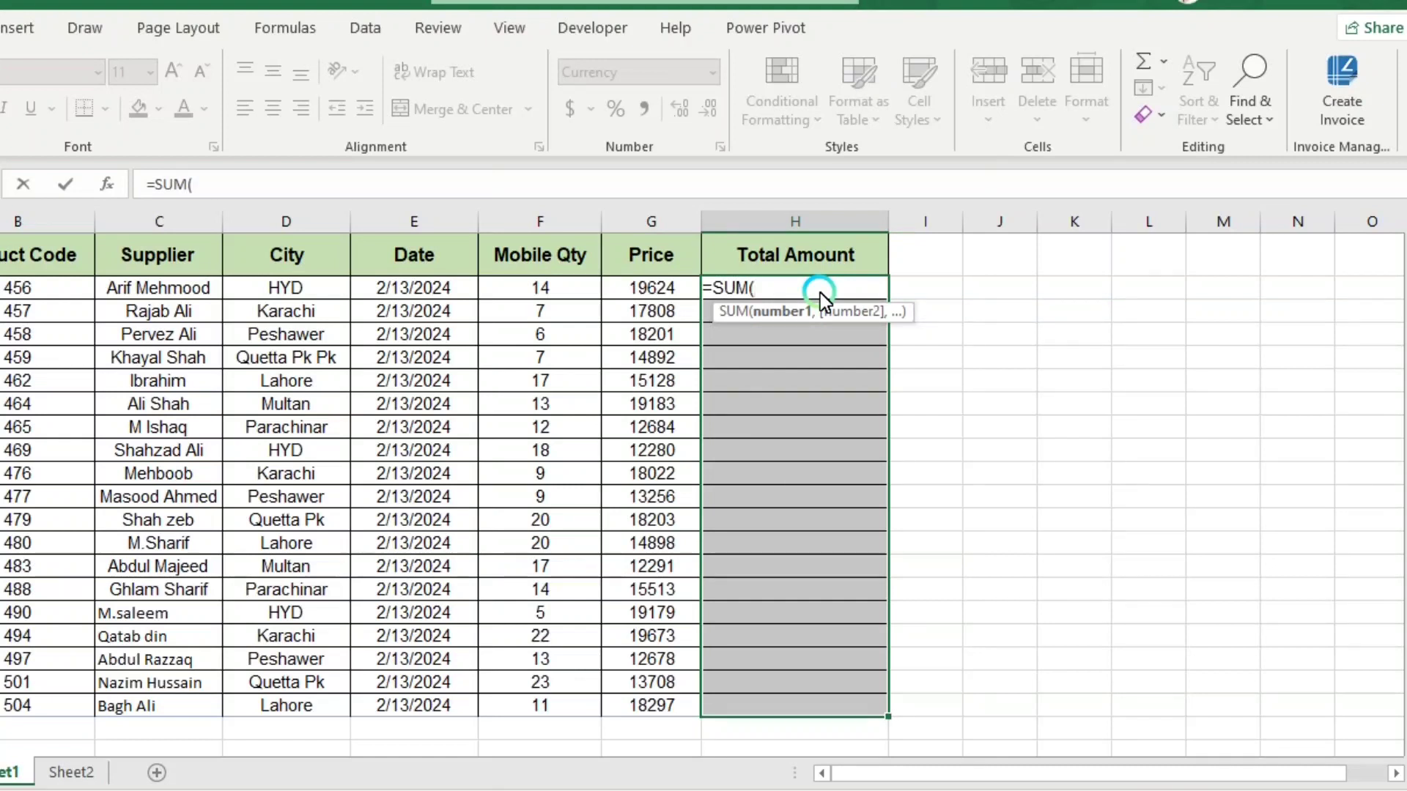
{"action": "key", "text": "Left"}
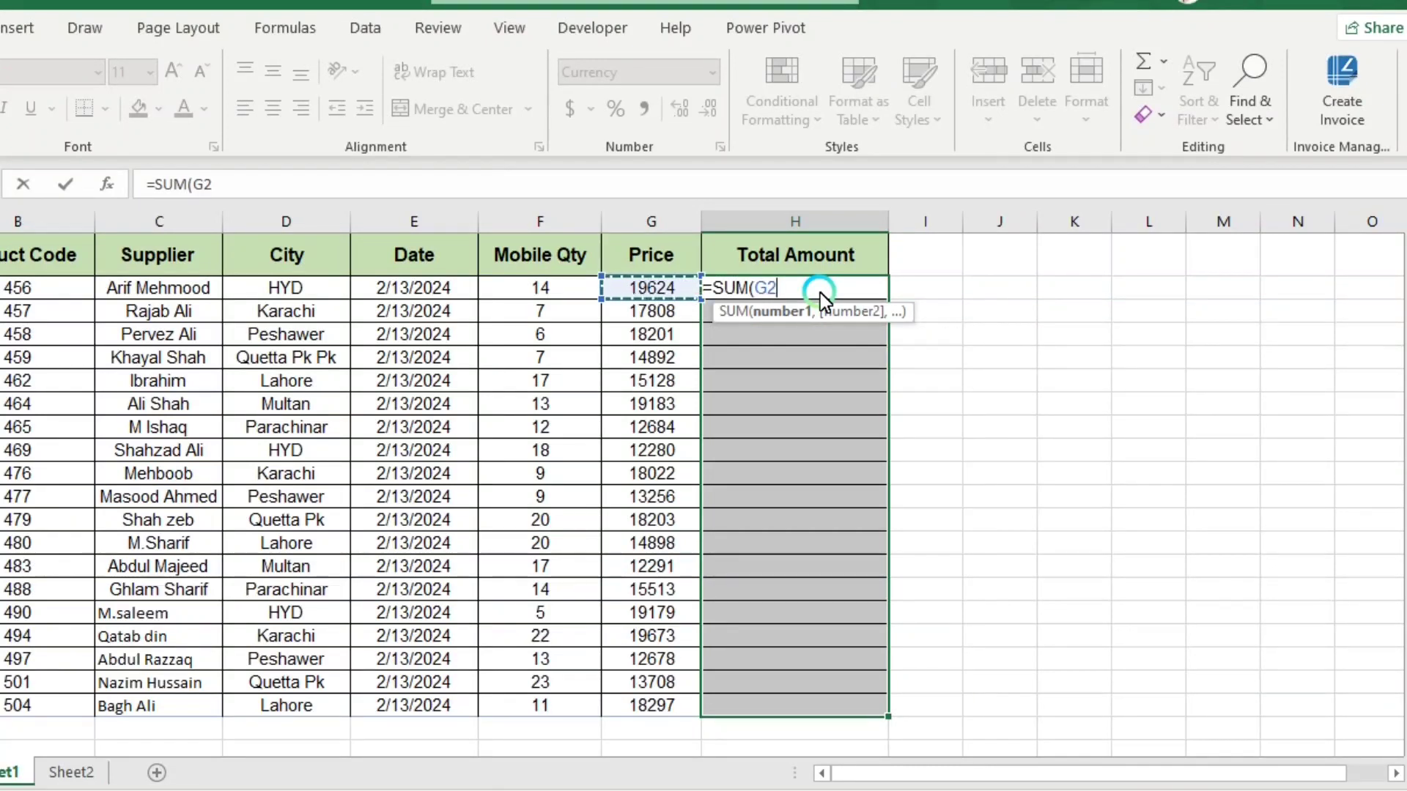
{"action": "type", "text": "*"}
{"action": "key", "text": "Left"}
{"action": "key", "text": "Left"}
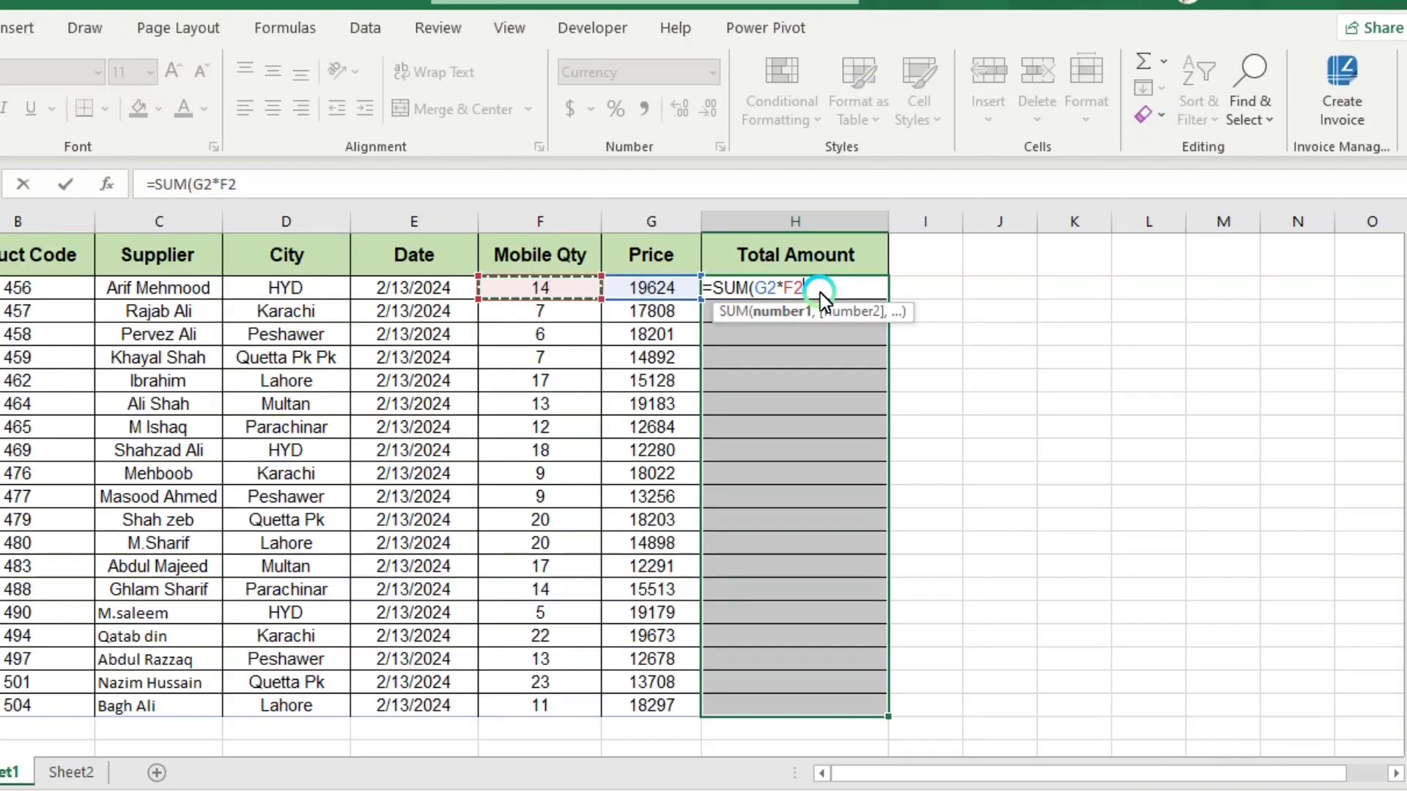
{"action": "type", "text": ")"}
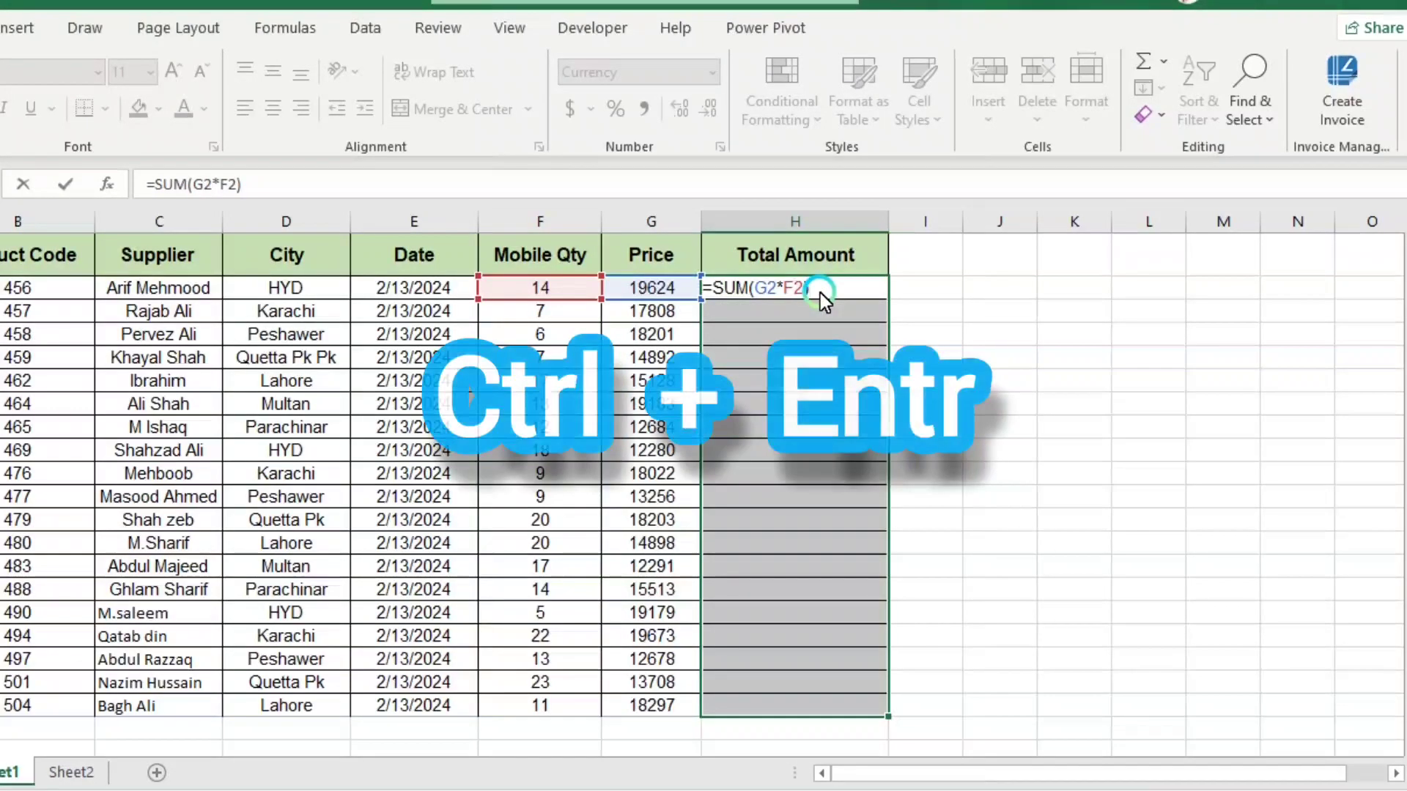
{"action": "key", "text": "ctrl+Return"}
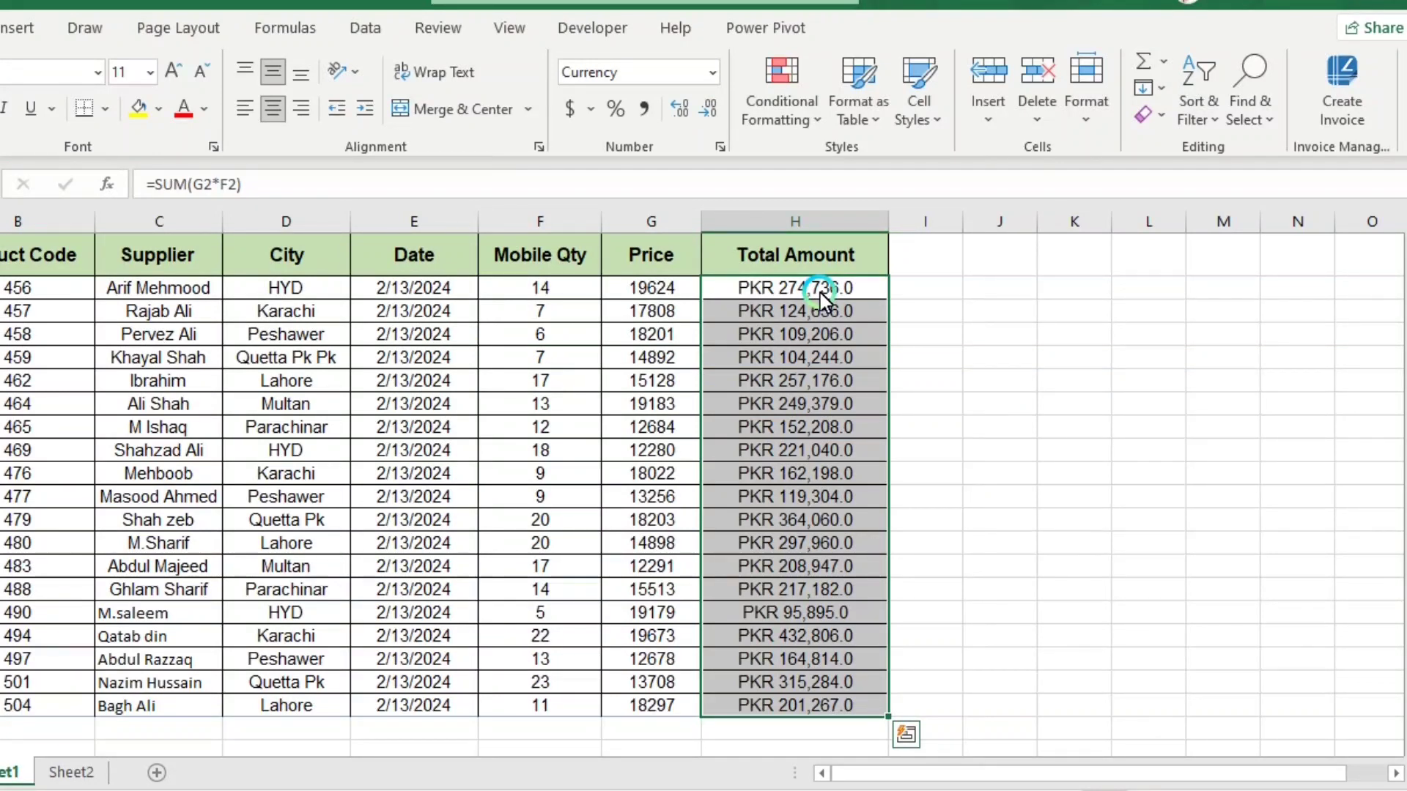
{"action": "key", "text": "Delete"}
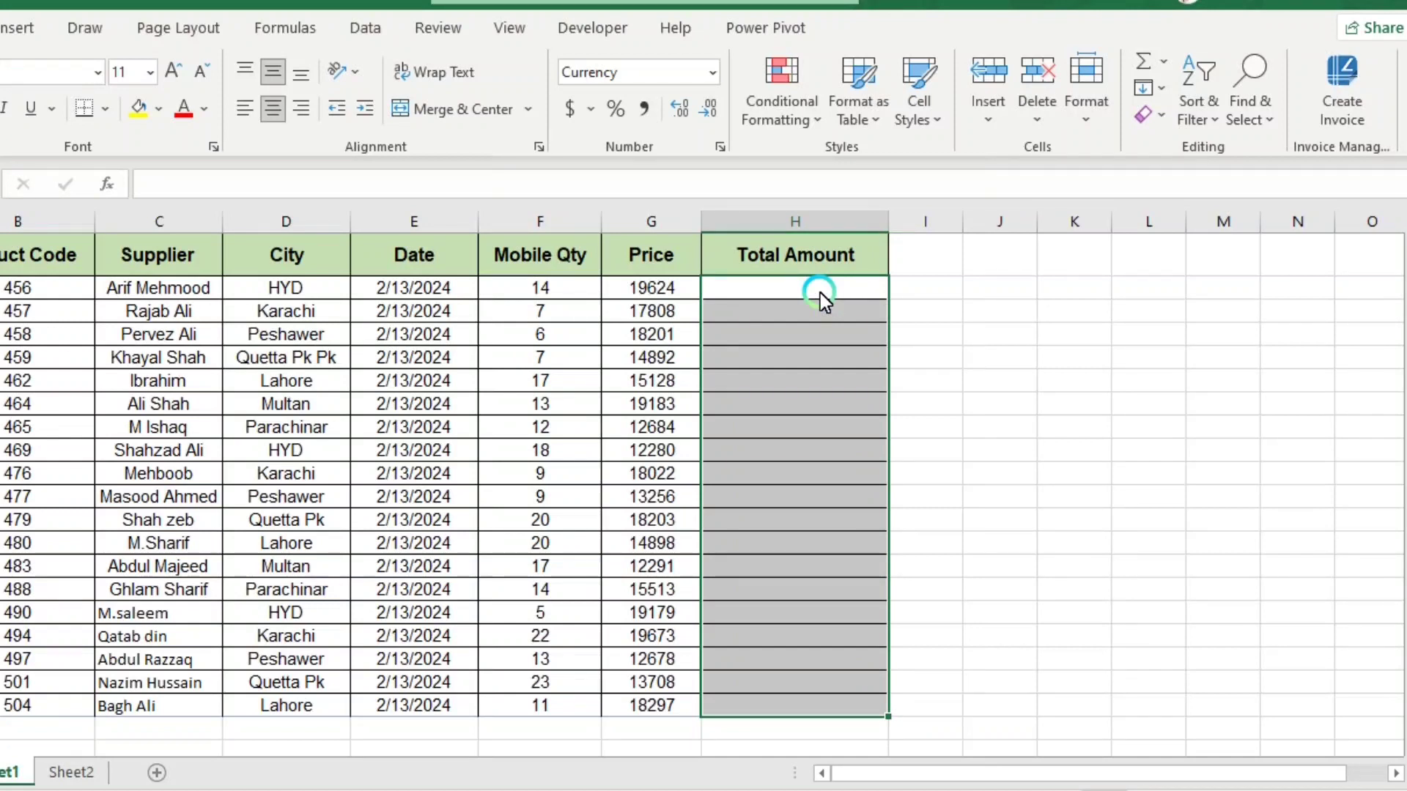
- Enter the formula =G2*F2 in cell H2 to multiply the first row's price by its mobile quantity
{"action": "left_click", "coordinate": [820, 293]}
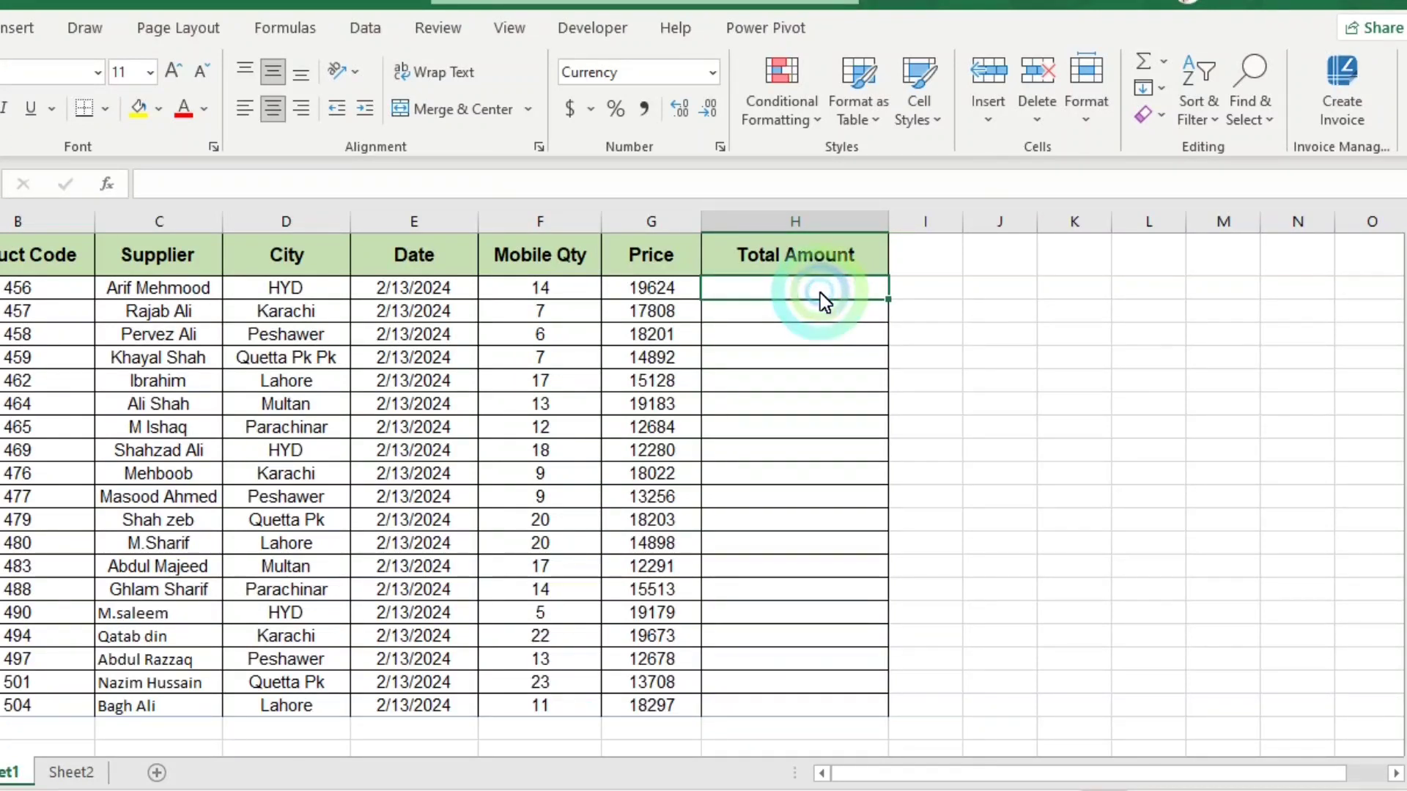
{"action": "type", "text": "="}
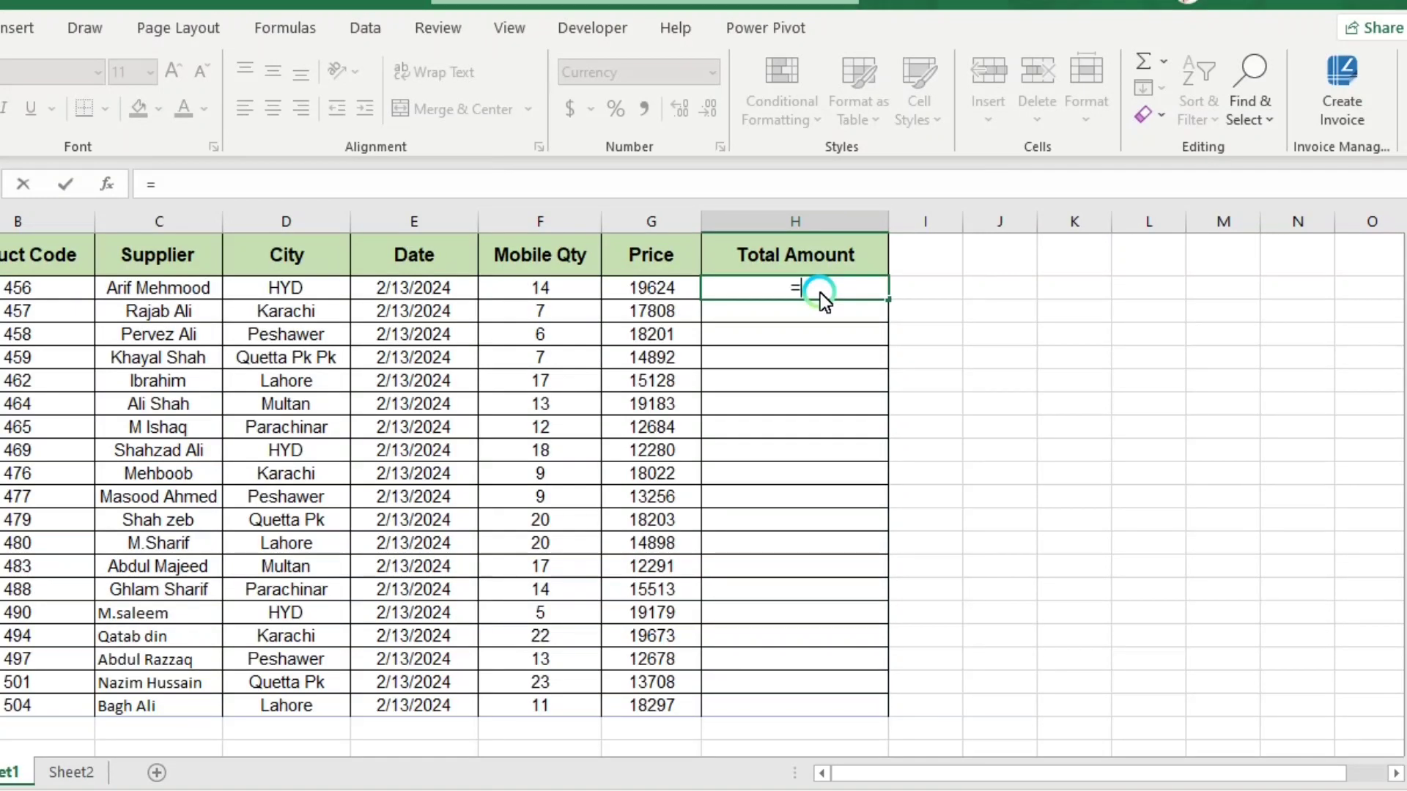
{"action": "key", "text": "Left"}
{"action": "type", "text": "*"}
{"action": "key", "text": "Left"}
{"action": "key", "text": "Left"}
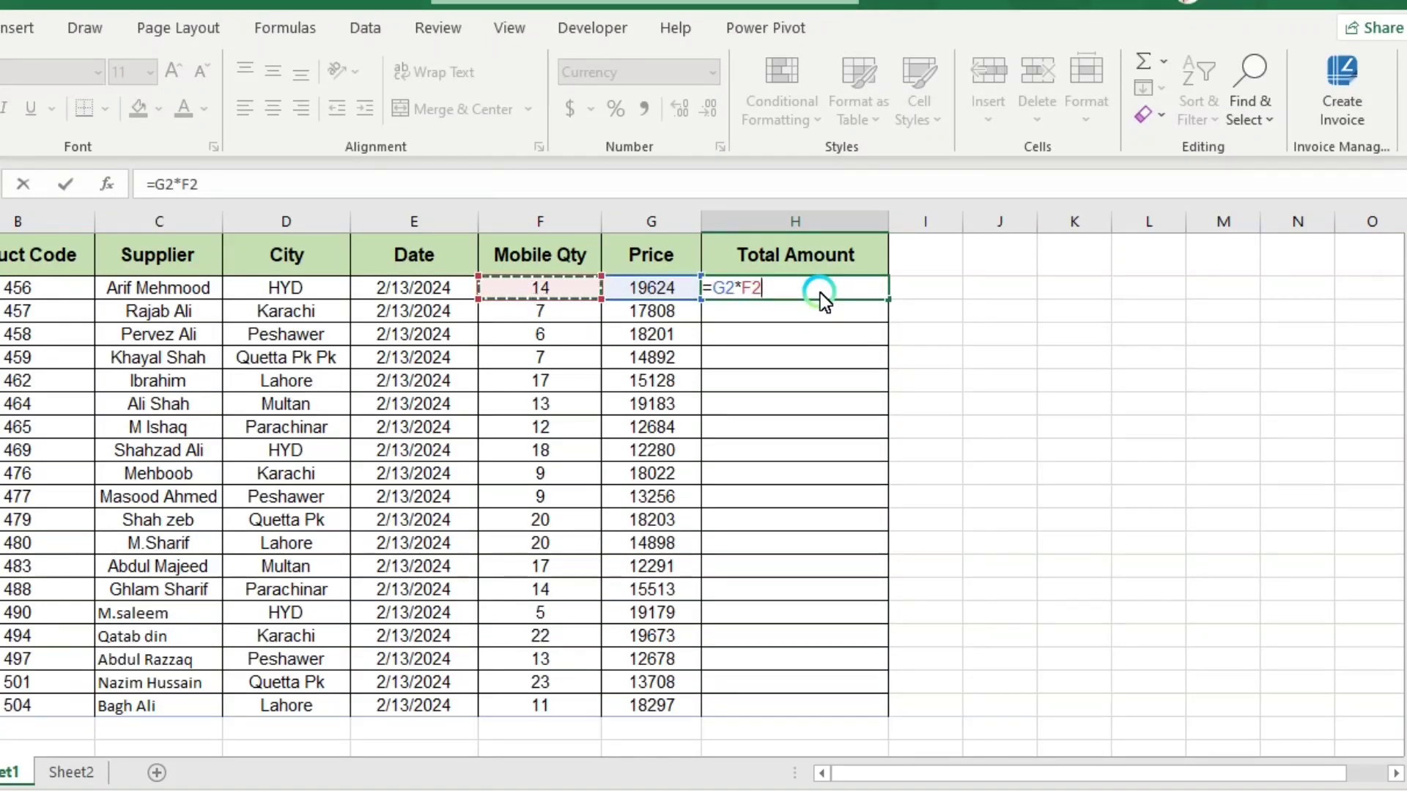
{"action": "key", "text": "ctrl+Return"}
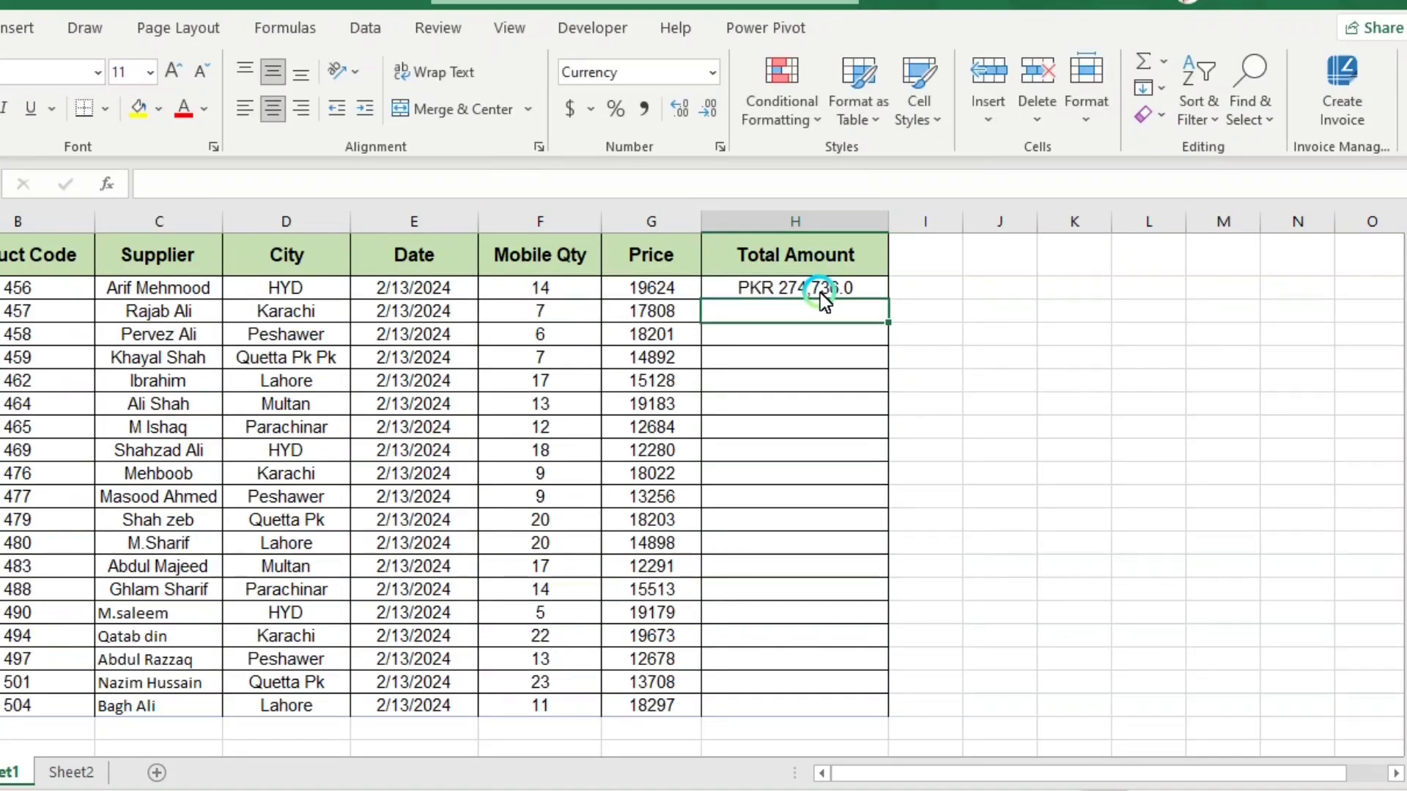
- Use Fill Down to copy the H2 formula through H20, and undo the fill
{"action": "key", "text": "shift+Down"}
{"action": "key", "text": "shift+Down"}
{"action": "key", "text": "shift+Down"}
{"action": "key", "text": "shift+Down"}
{"action": "key", "text": "shift+Down"}
{"action": "key", "text": "shift+Down"}
{"action": "key", "text": "shift+Down"}
{"action": "key", "text": "shift+Down"}
{"action": "key", "text": "shift+Down"}
{"action": "key", "text": "shift+Down"}
{"action": "key", "text": "shift+Down"}
{"action": "key", "text": "shift+Down"}
{"action": "key", "text": "shift+Down"}
{"action": "key", "text": "shift+Down"}
{"action": "key", "text": "shift+Down"}
{"action": "key", "text": "shift+Down"}
{"action": "key", "text": "shift+Down"}
{"action": "key", "text": "shift+Down"}
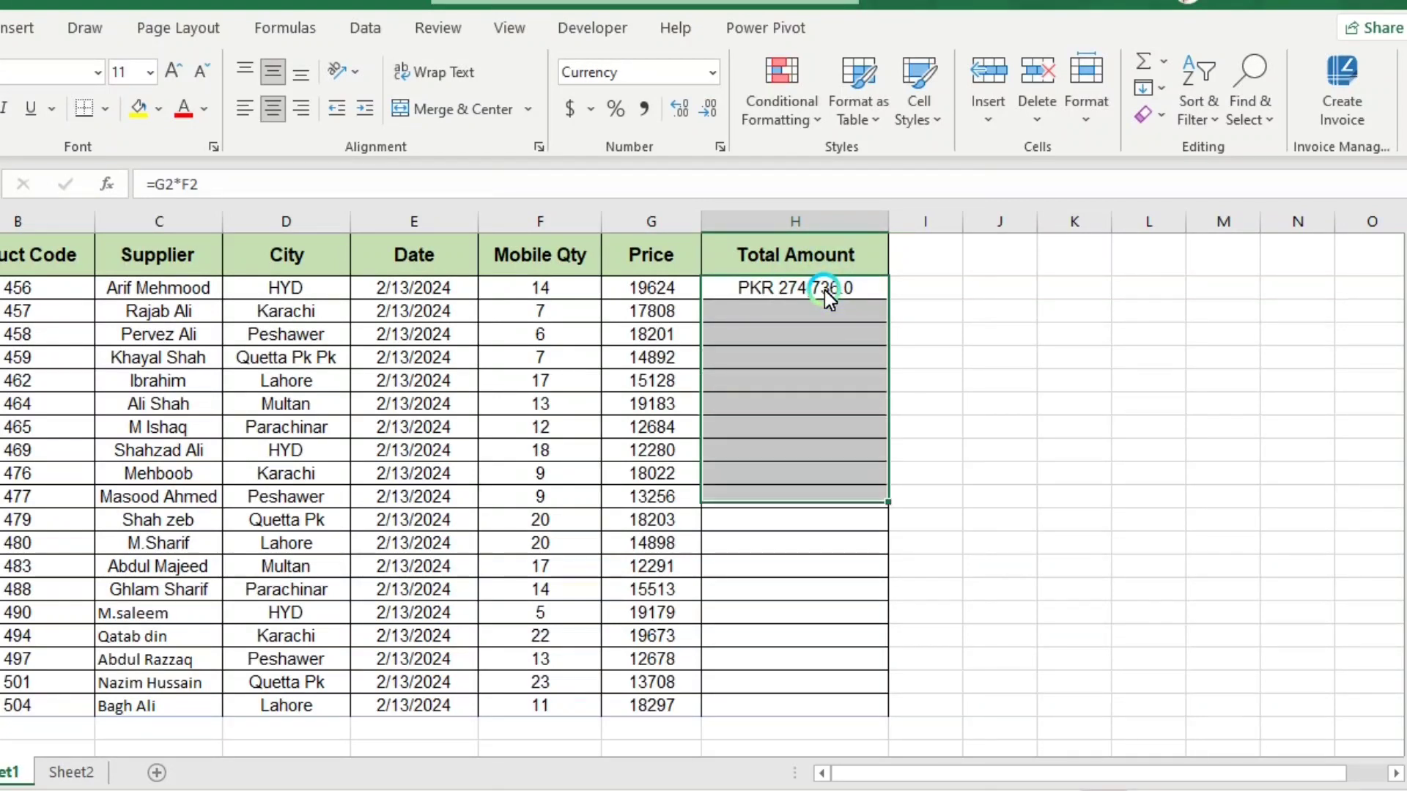
{"action": "key", "text": "ctrl+d"}
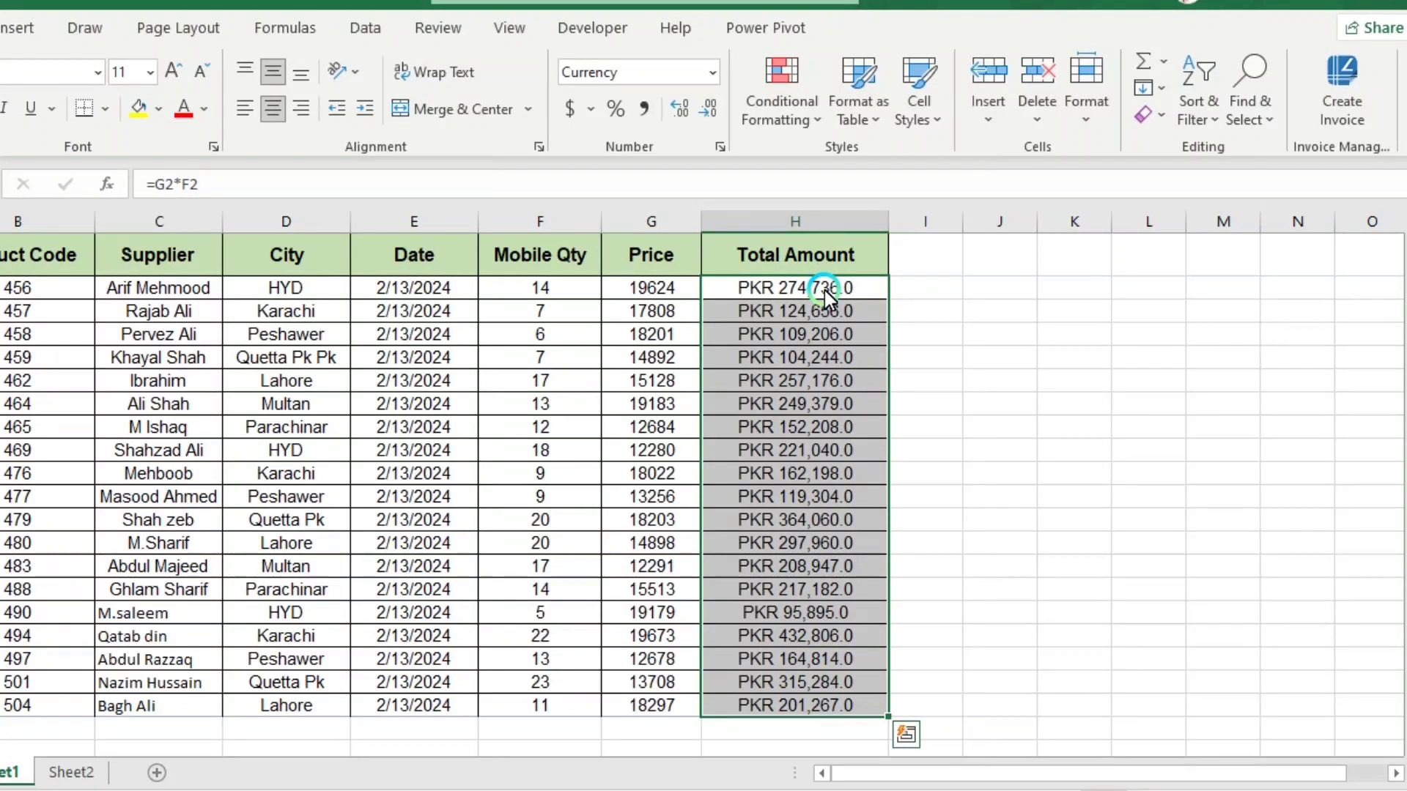
{"action": "key", "text": "ctrl+z"}
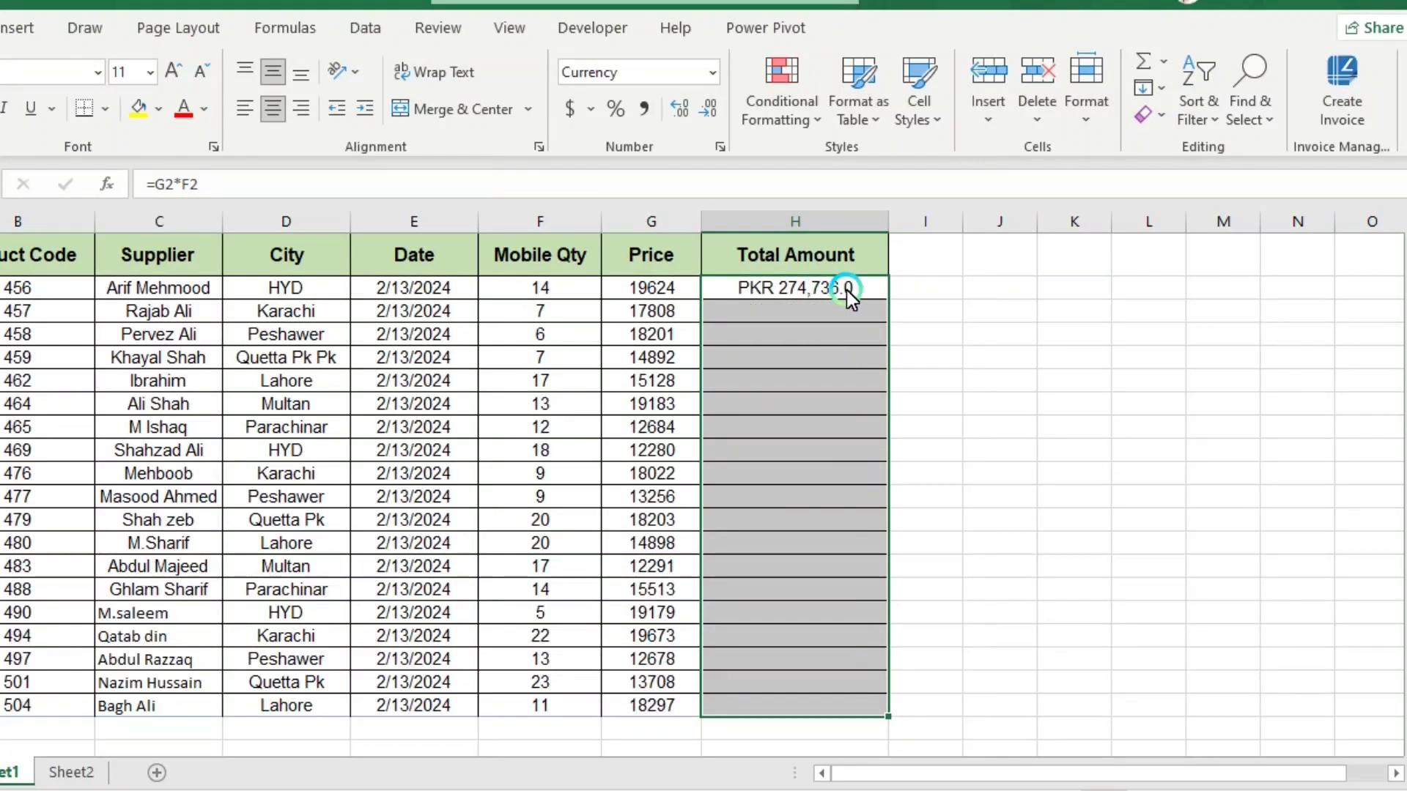
- AutoFill the Total Amount formula from H2 down to H20 and select H3 to check its copied formula
{"action": "left_click", "coordinate": [846, 290]}
{"action": "double_click", "coordinate": [886, 298]}
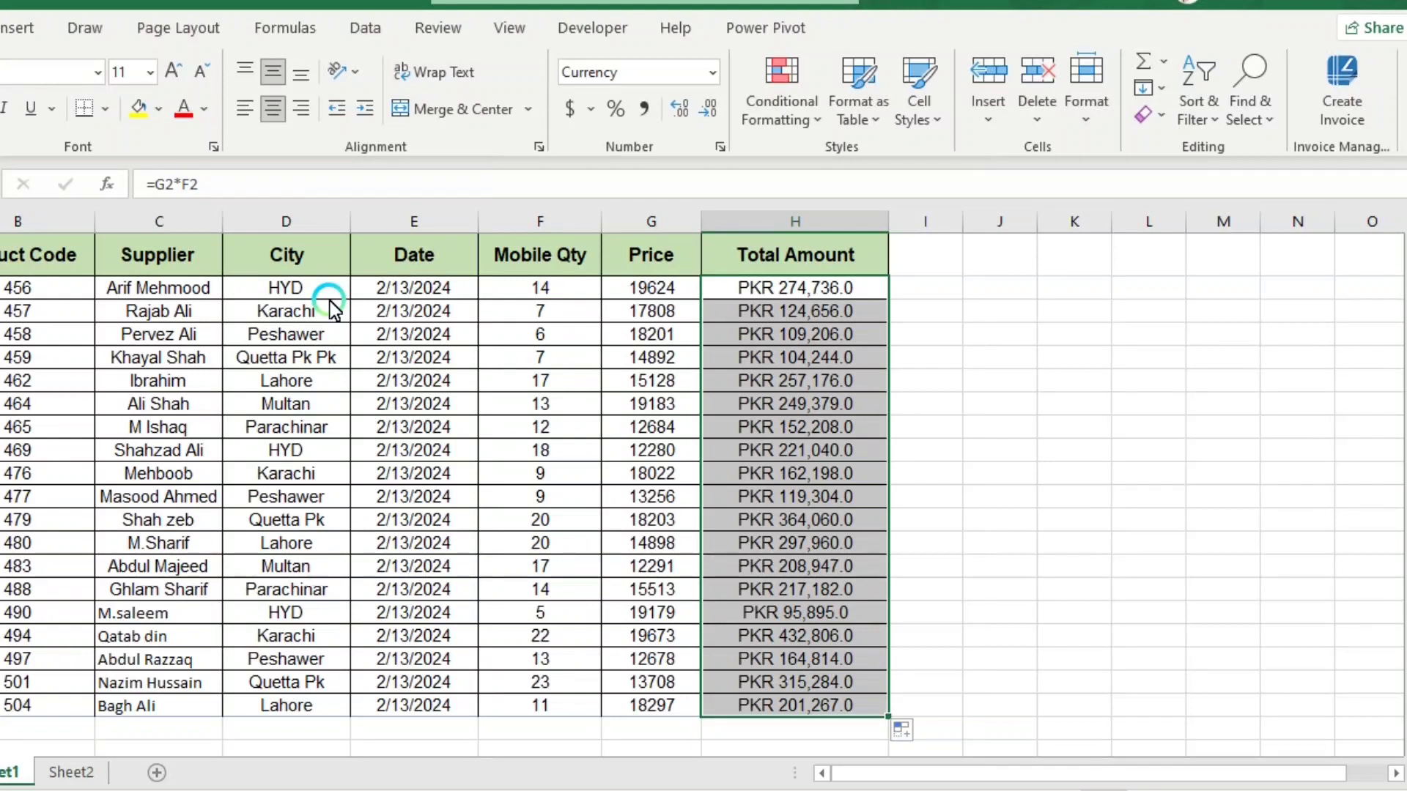
{"action": "left_click", "coordinate": [834, 311]}
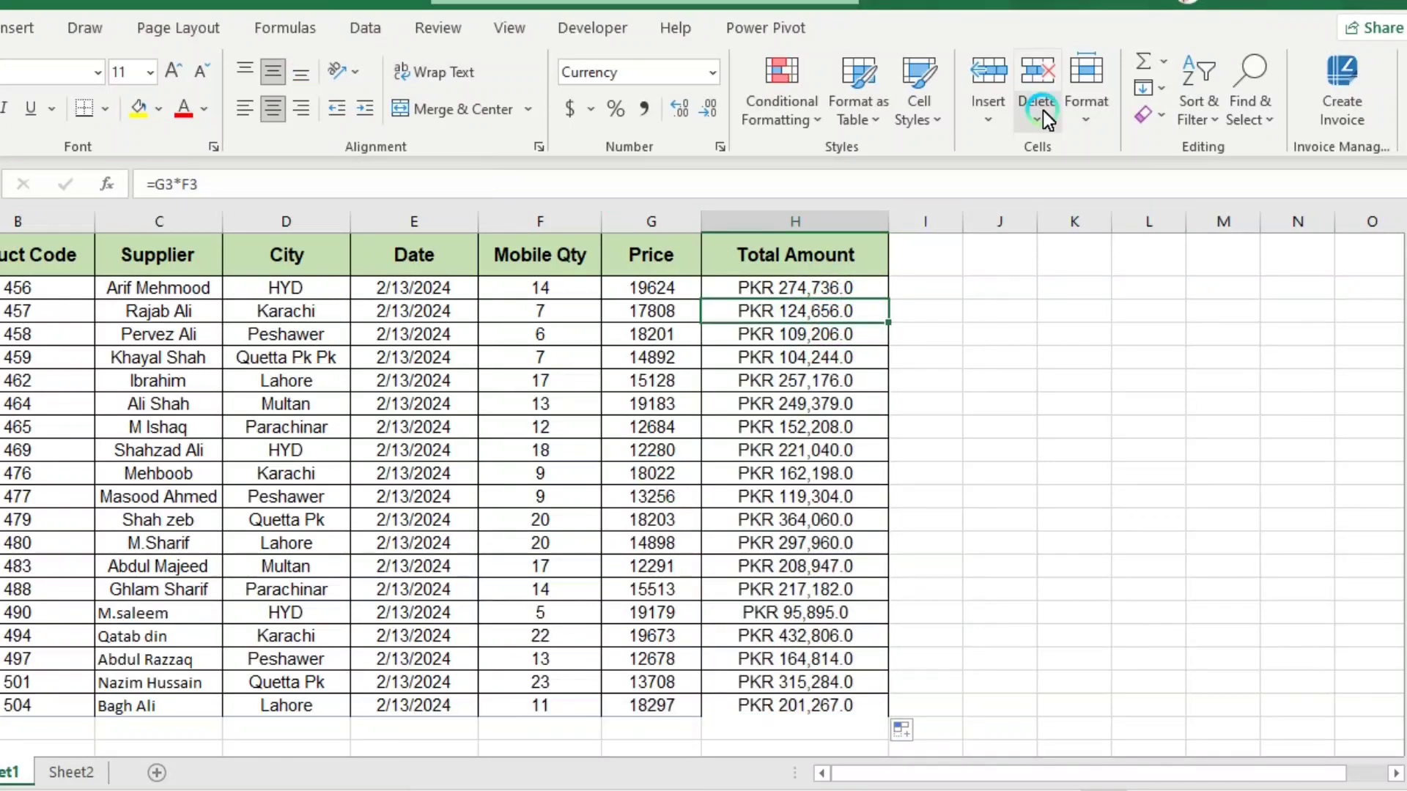
- Try to select the blank cells in the Sheet1 table using Go To Special
{"action": "left_click", "coordinate": [1268, 122]}
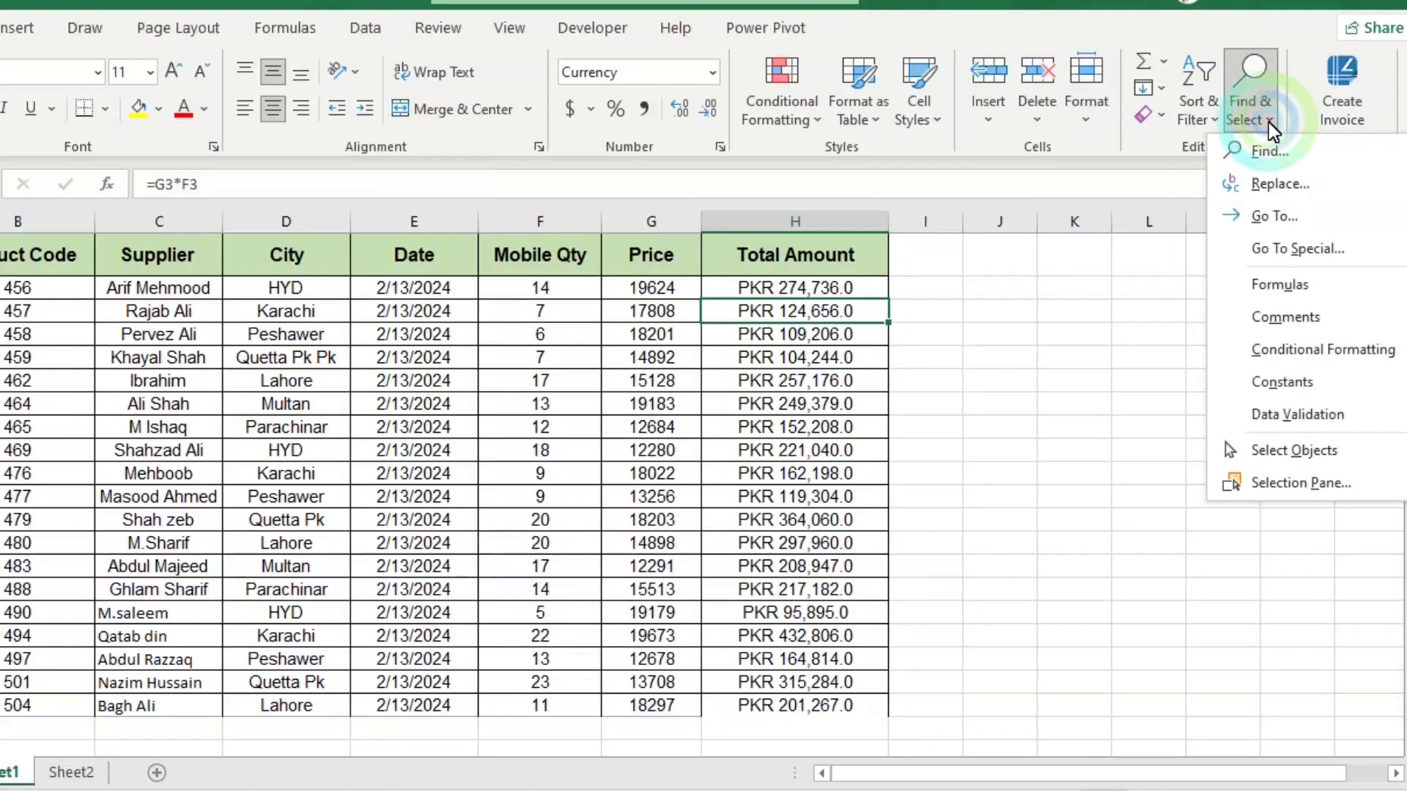
{"action": "left_click", "coordinate": [1295, 249]}
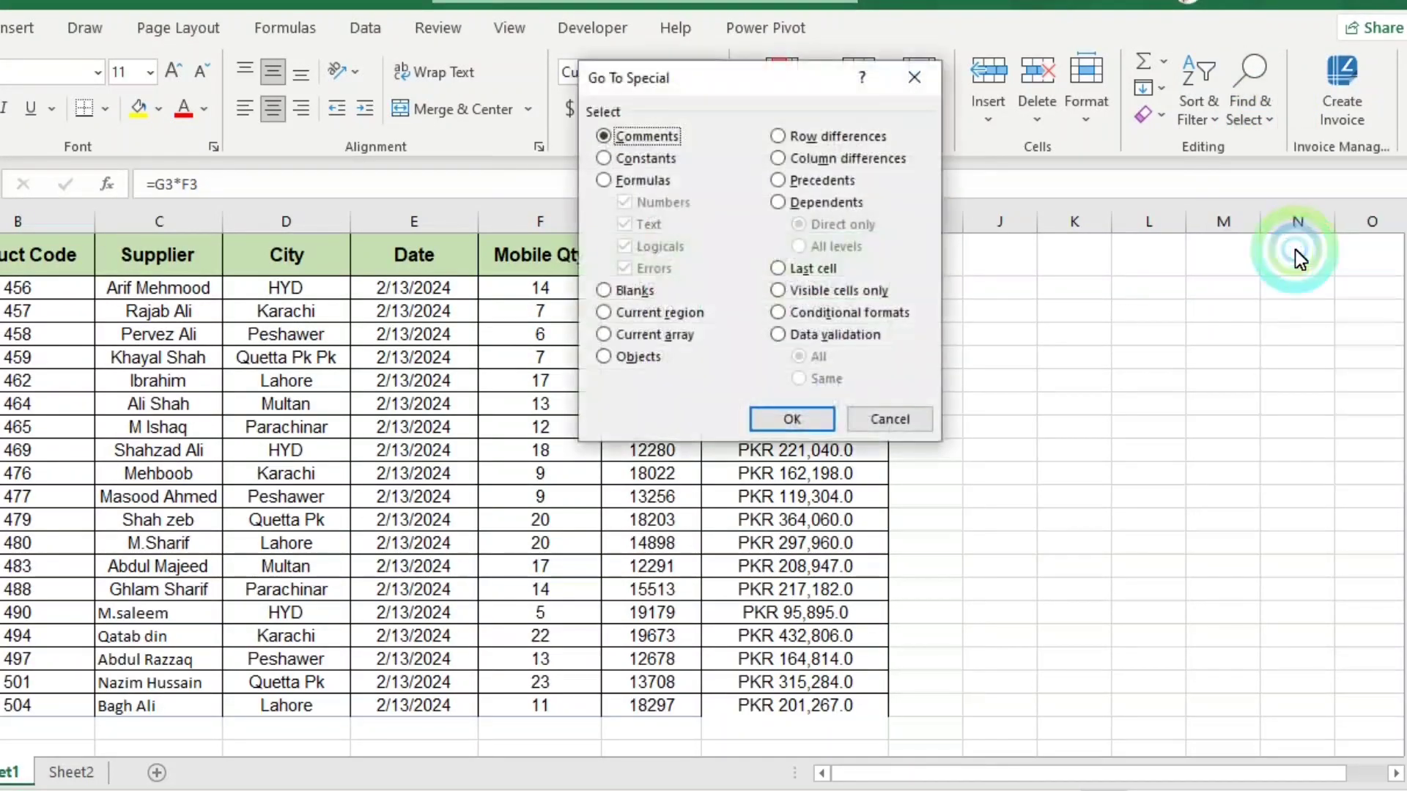
{"action": "left_click", "coordinate": [603, 290]}
{"action": "left_click", "coordinate": [791, 418]}
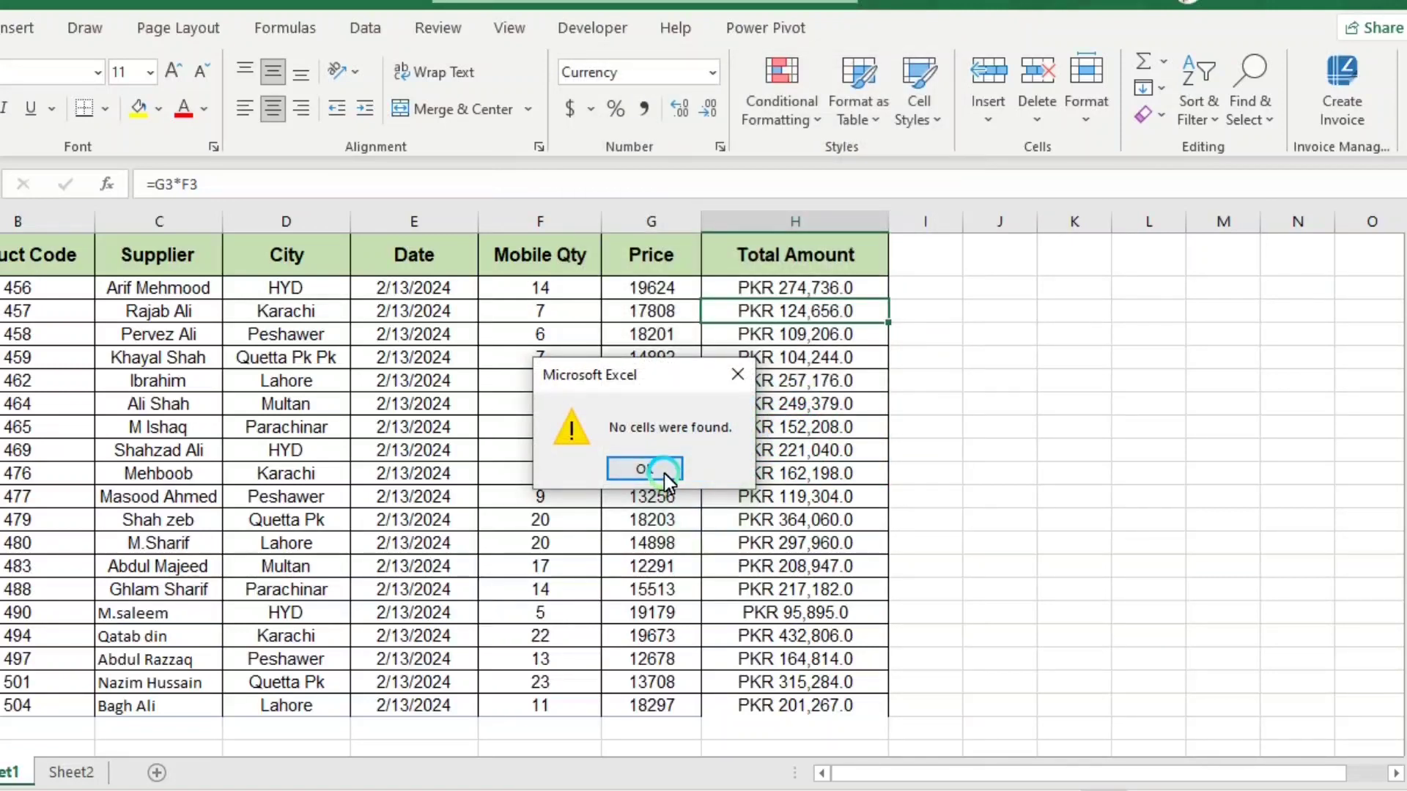
{"action": "left_click", "coordinate": [644, 464]}
- Clear the dates for product codes 476, 480 and 497 (cells E10, E13 and E18) to create blanks
{"action": "left_click", "coordinate": [393, 479]}
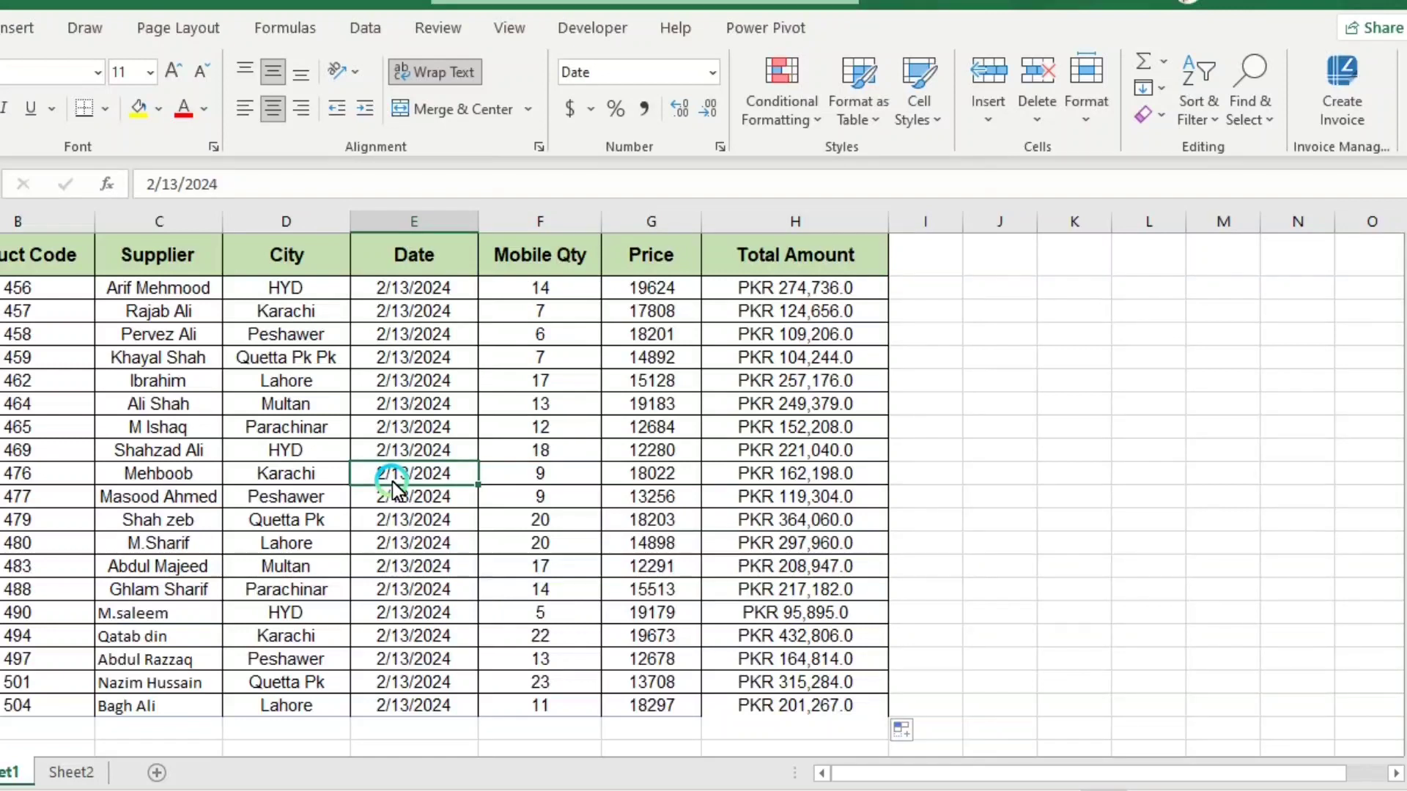
{"action": "key", "text": "Delete"}
{"action": "key", "text": "Down"}
{"action": "key", "text": "Down"}
{"action": "key", "text": "Down"}
{"action": "key", "text": "Delete"}
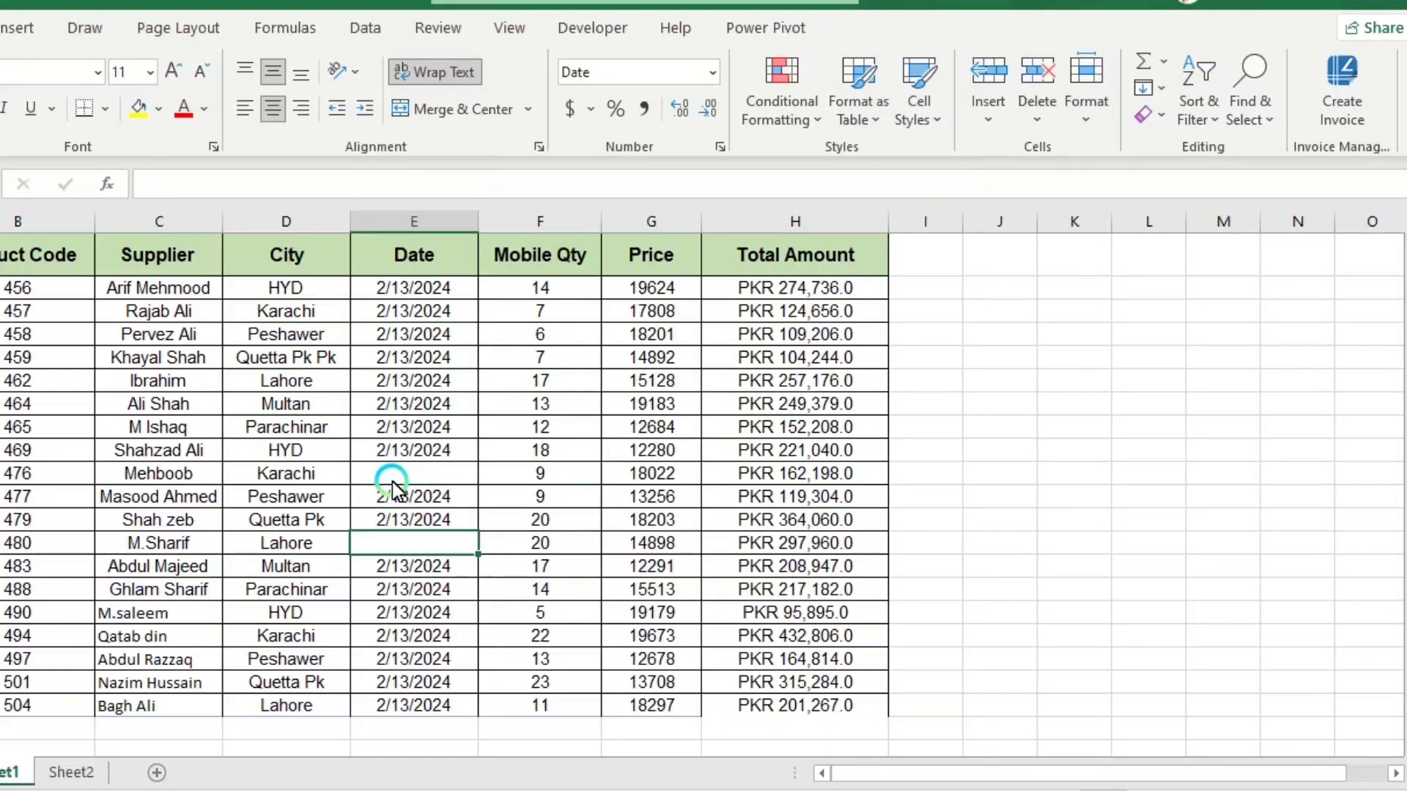
{"action": "key", "text": "Down"}
{"action": "key", "text": "Down"}
{"action": "key", "text": "Down"}
{"action": "key", "text": "Down"}
{"action": "key", "text": "Down"}
{"action": "key", "text": "Delete"}
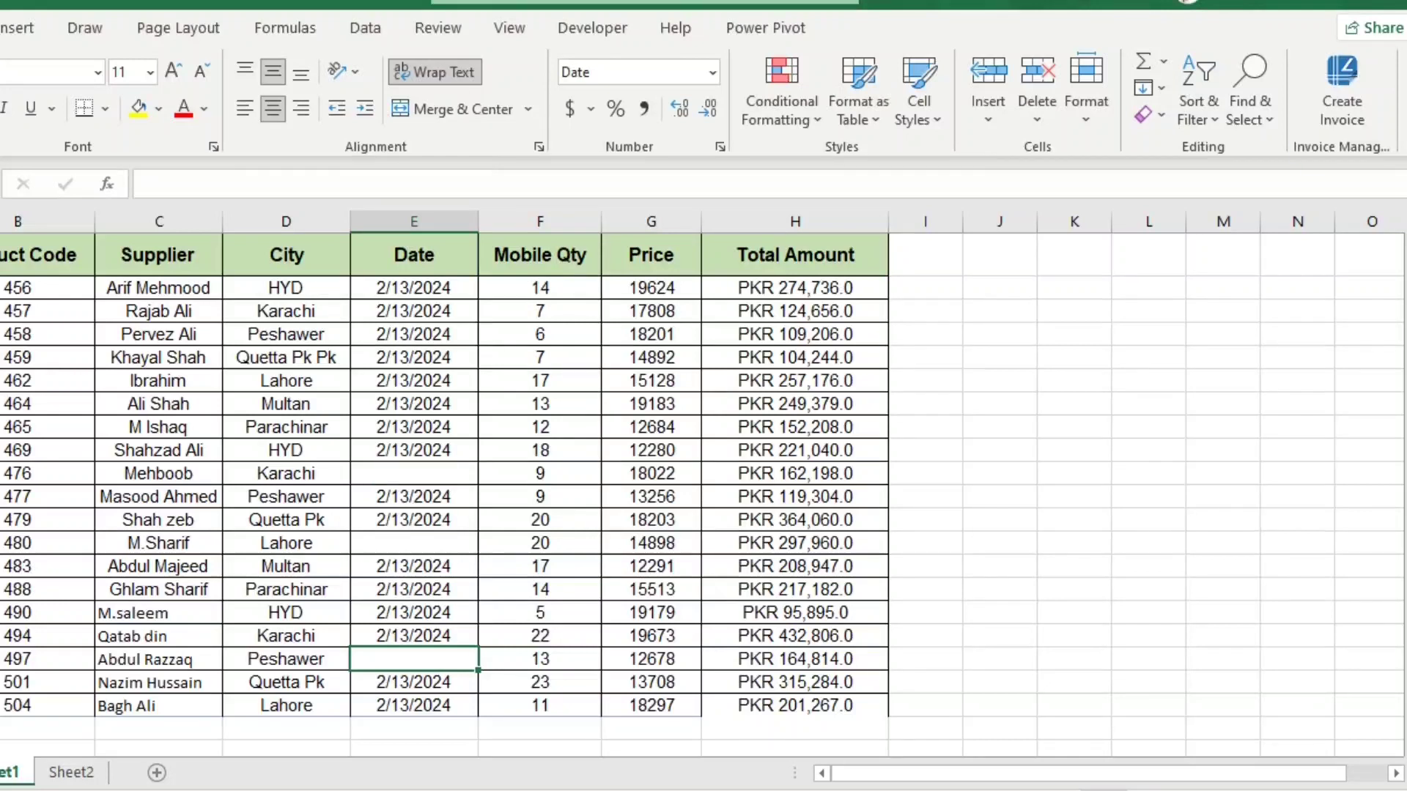
- Select all blank cells in the Sheet1 table using Go To Special
{"action": "left_click", "coordinate": [1270, 121]}
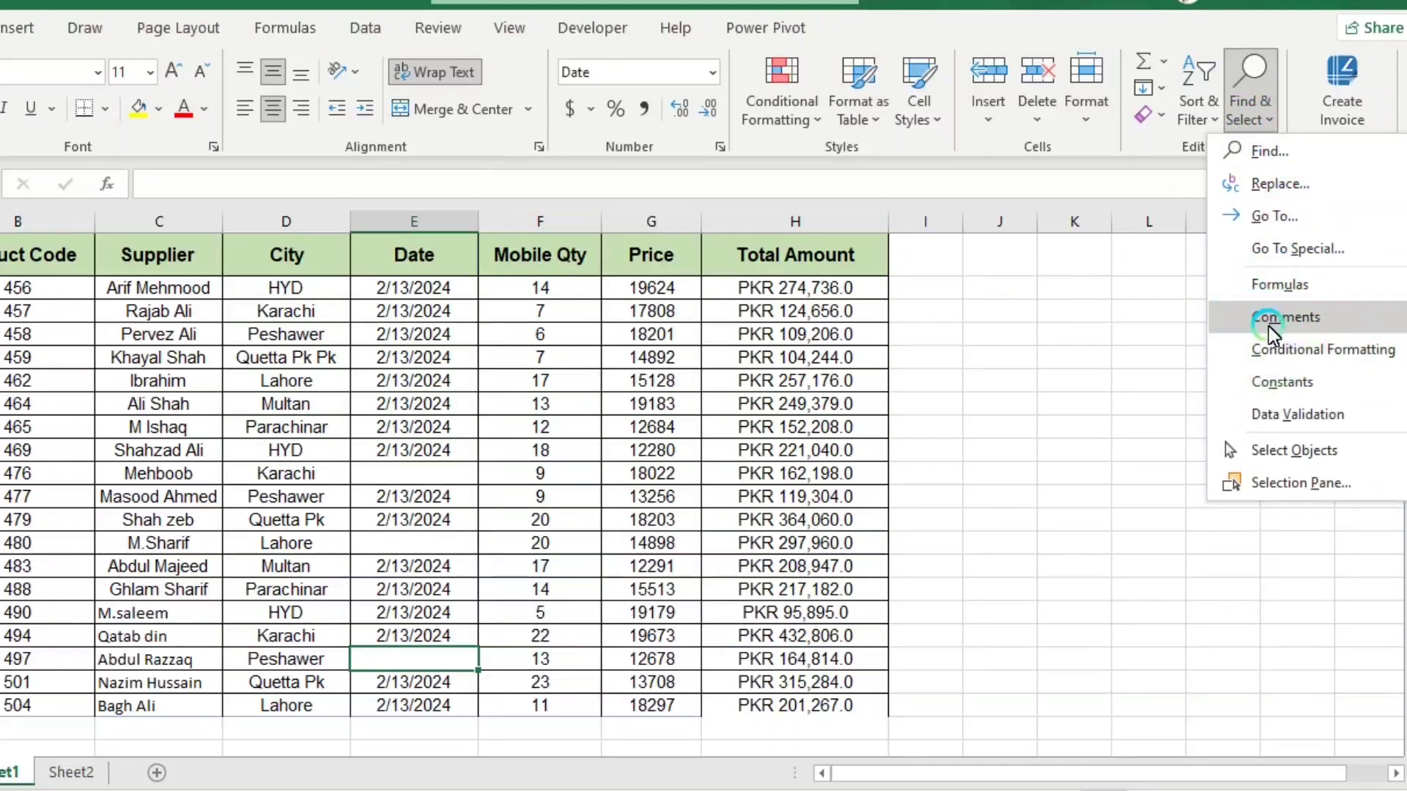
{"action": "left_click", "coordinate": [1288, 248]}
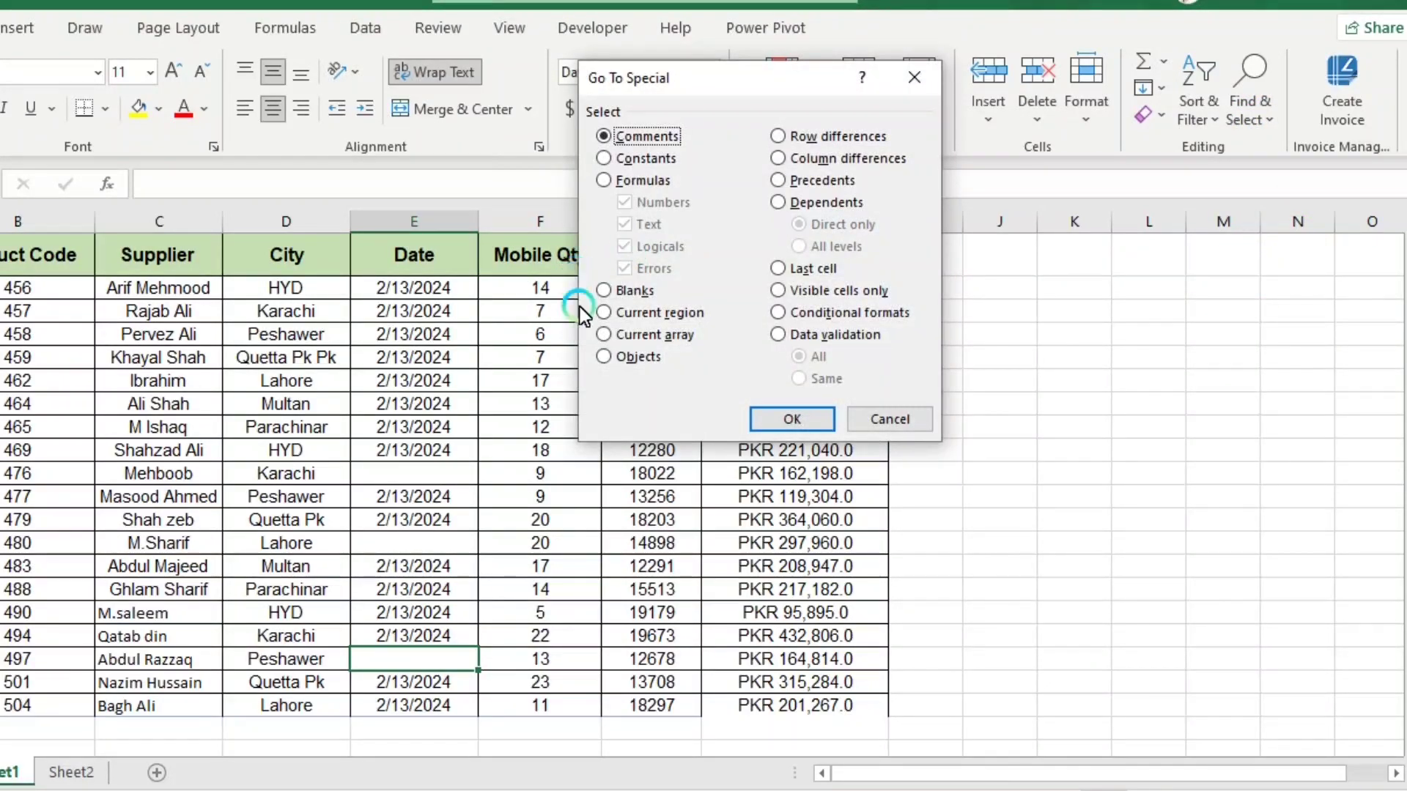
{"action": "left_click", "coordinate": [605, 291]}
{"action": "left_click", "coordinate": [809, 421]}
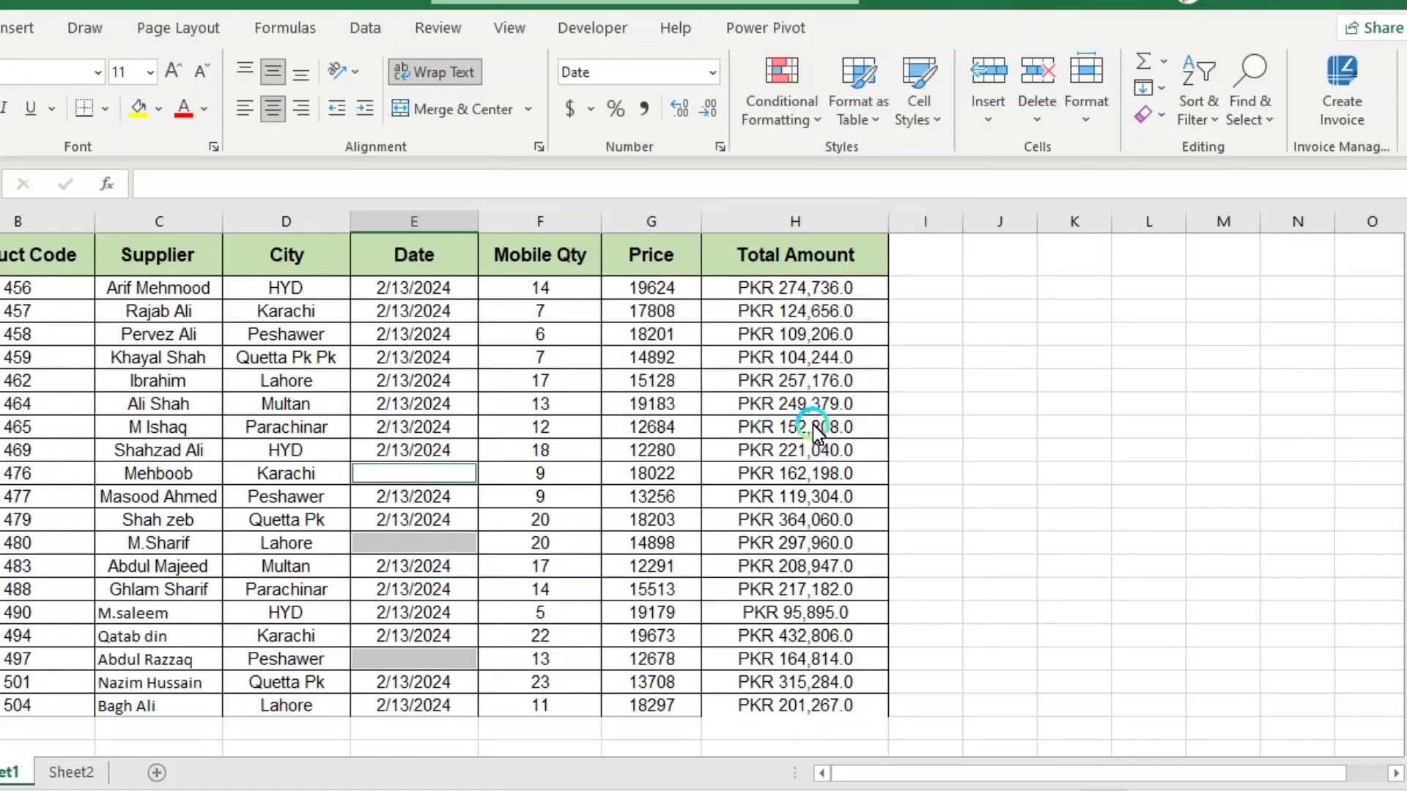
- Fill all the selected blank Date cells with 2/13/2024 in one entry and clear the multi-cell selection
{"action": "left_click", "coordinate": [434, 176]}
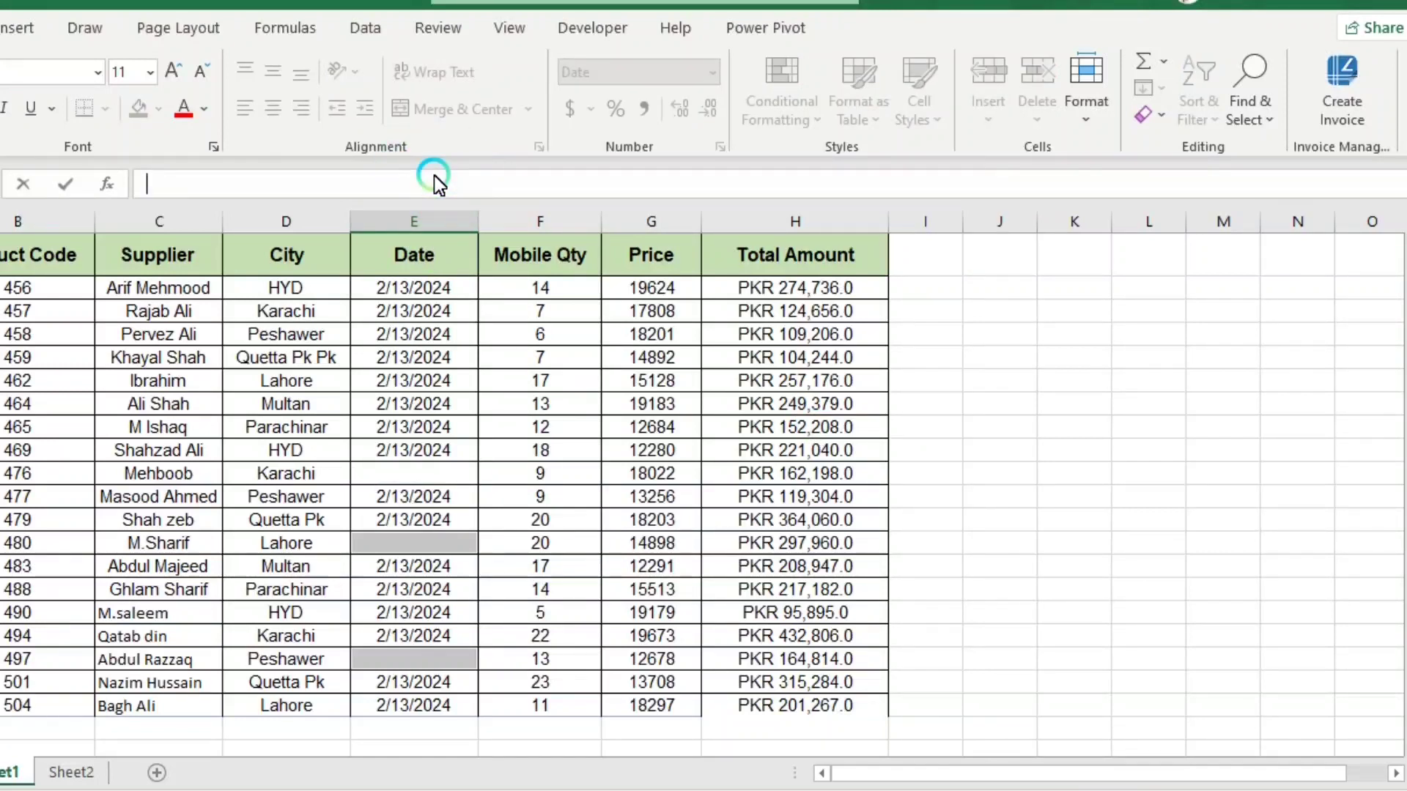
{"action": "type", "text": "2/13/202"}
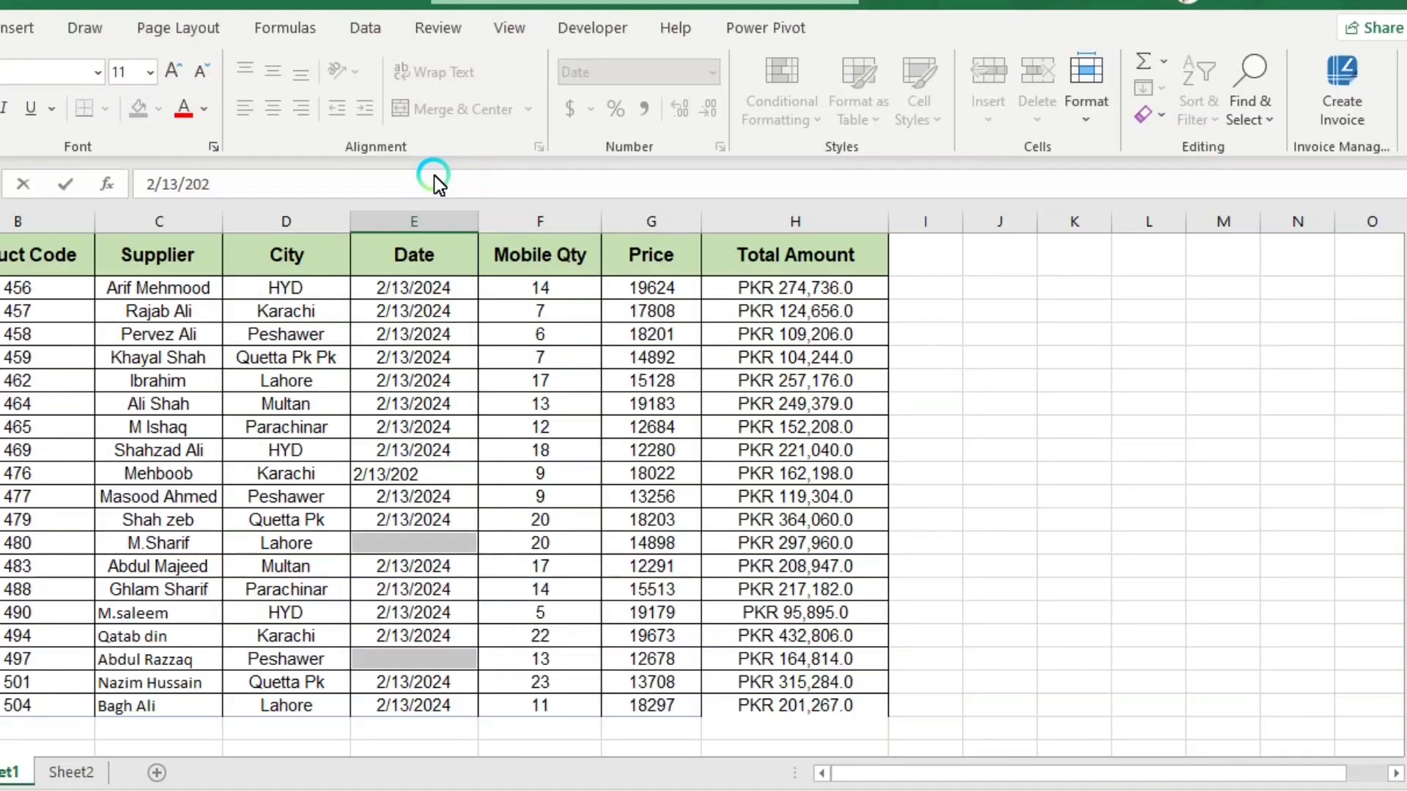
{"action": "type", "text": "4"}
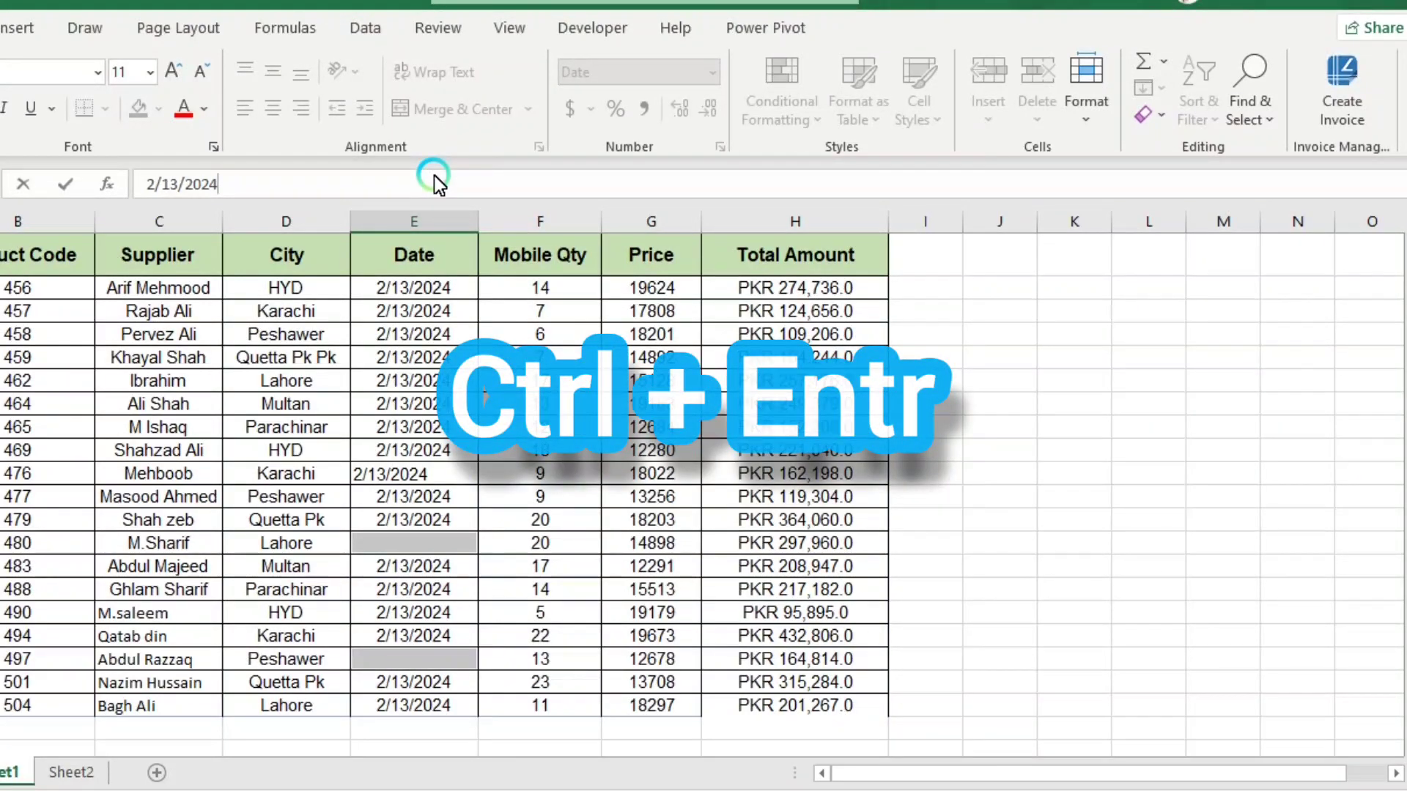
{"action": "key", "text": "ctrl+Return"}
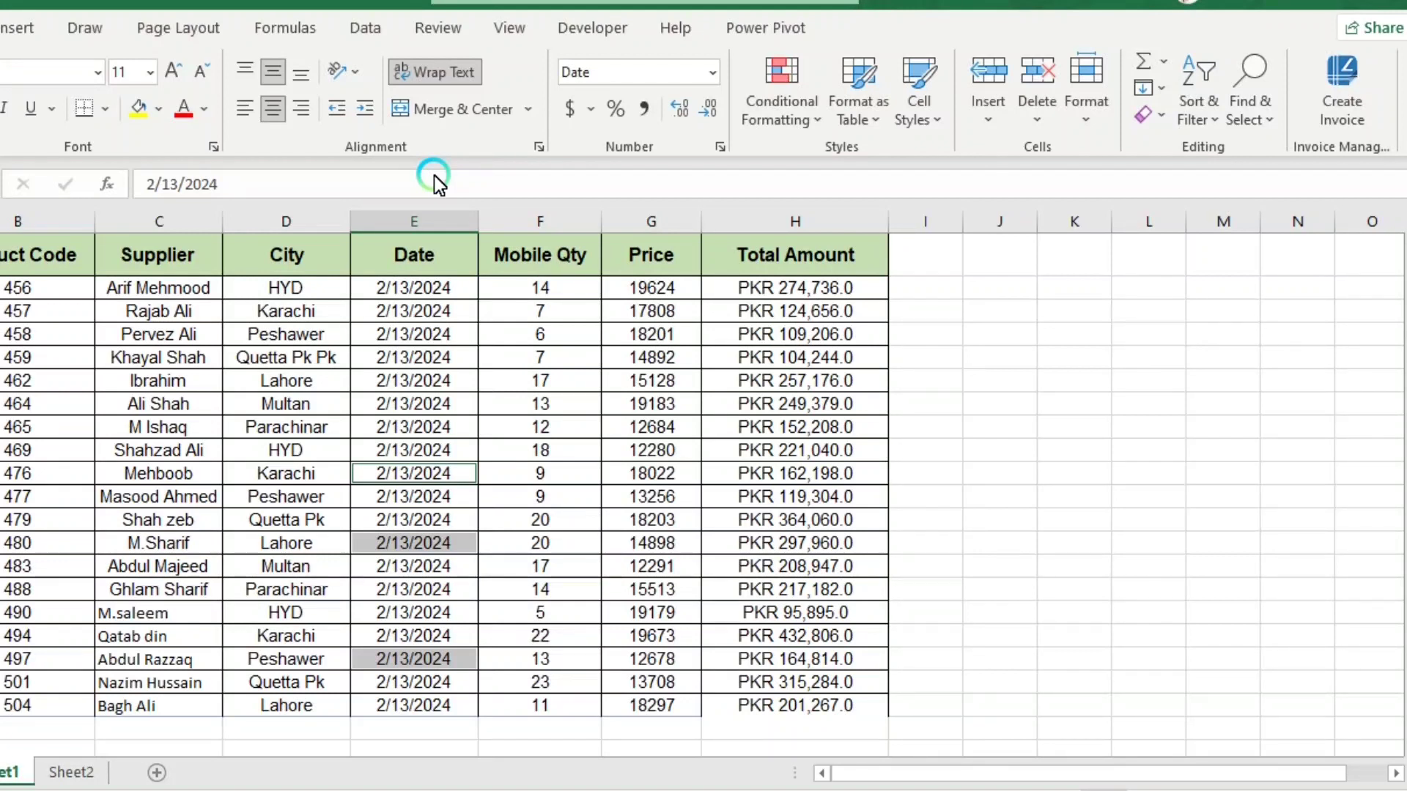
{"action": "left_click", "coordinate": [359, 493]}
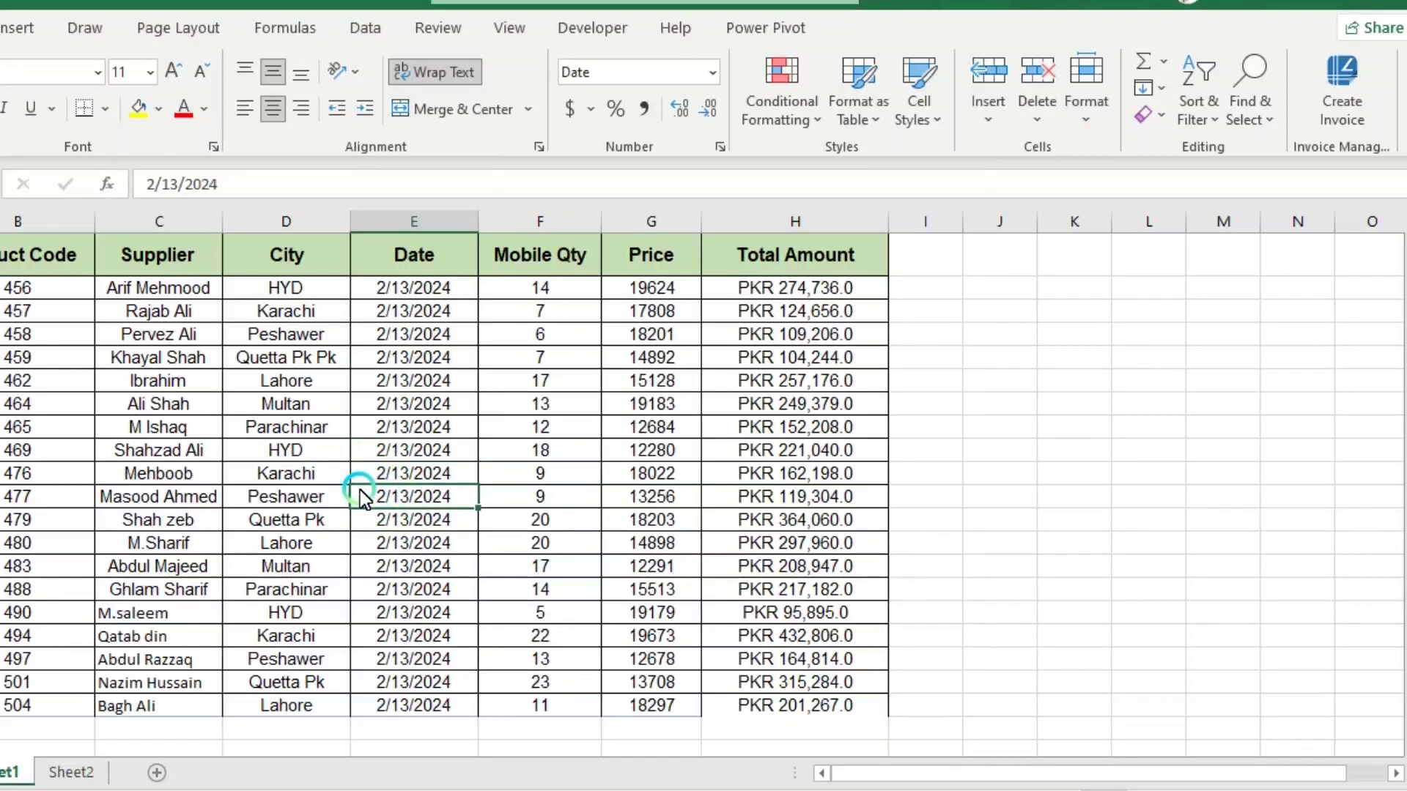
- Try to select the cells with data validation on Sheet1 using Find & Select
{"action": "left_click", "coordinate": [1267, 101]}
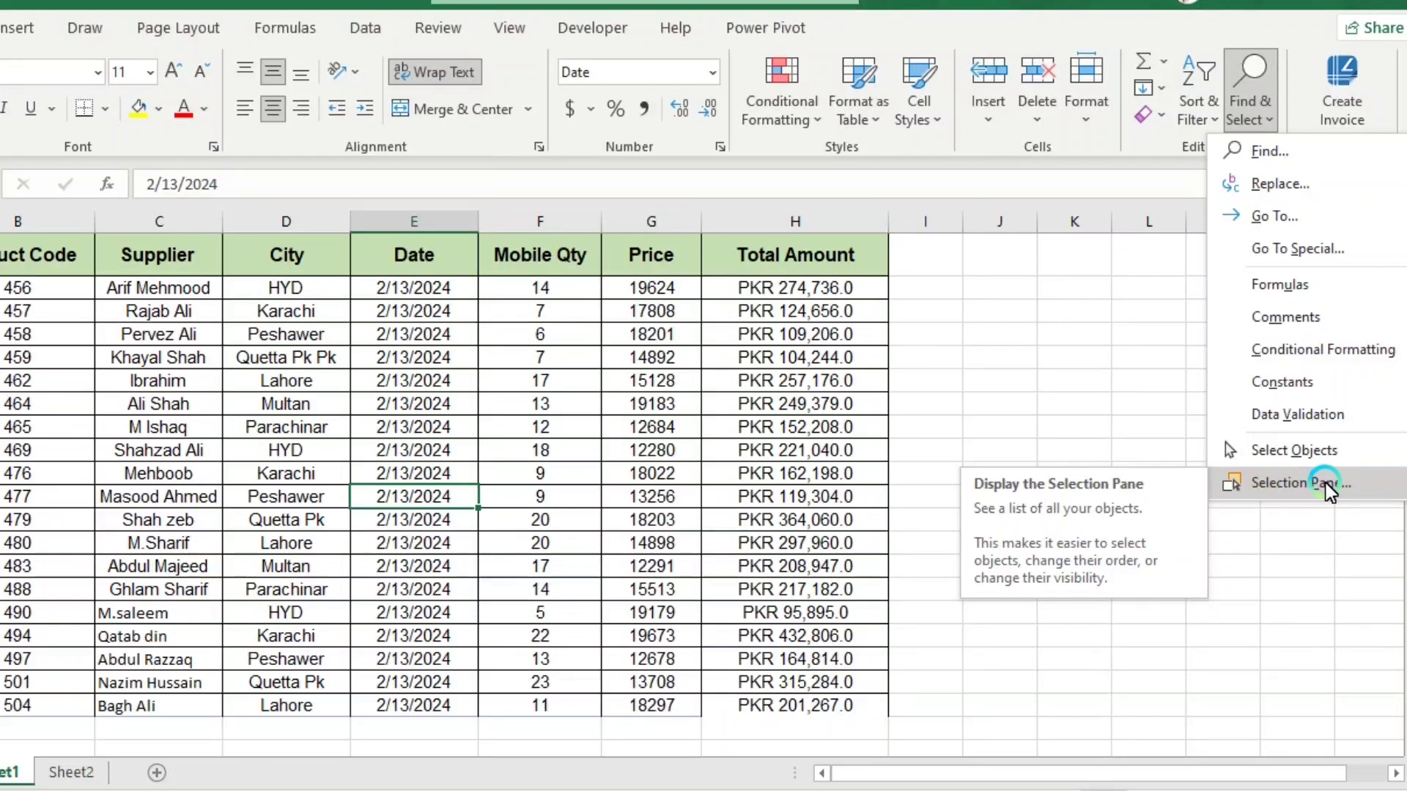
{"action": "left_click", "coordinate": [1342, 411]}
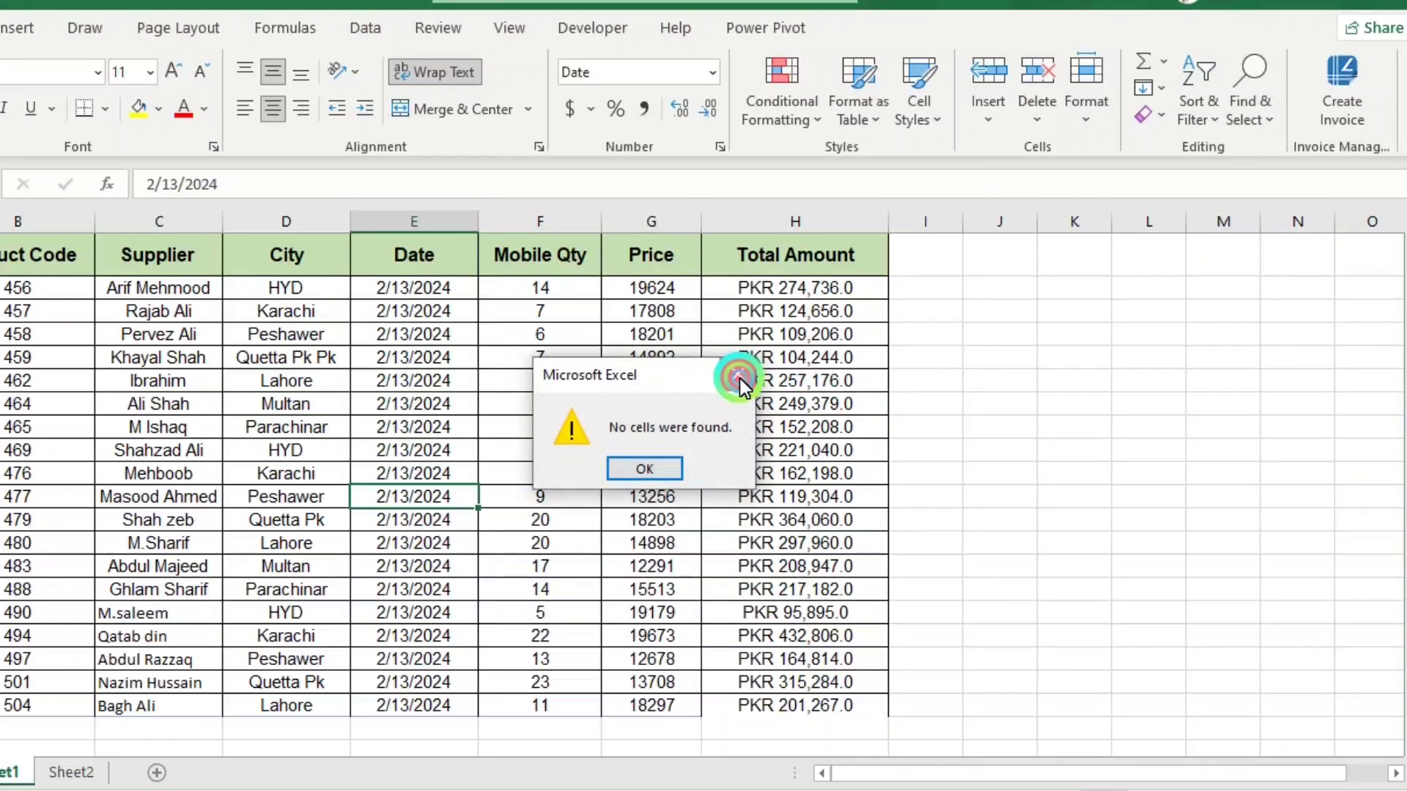
{"action": "left_click", "coordinate": [740, 378]}
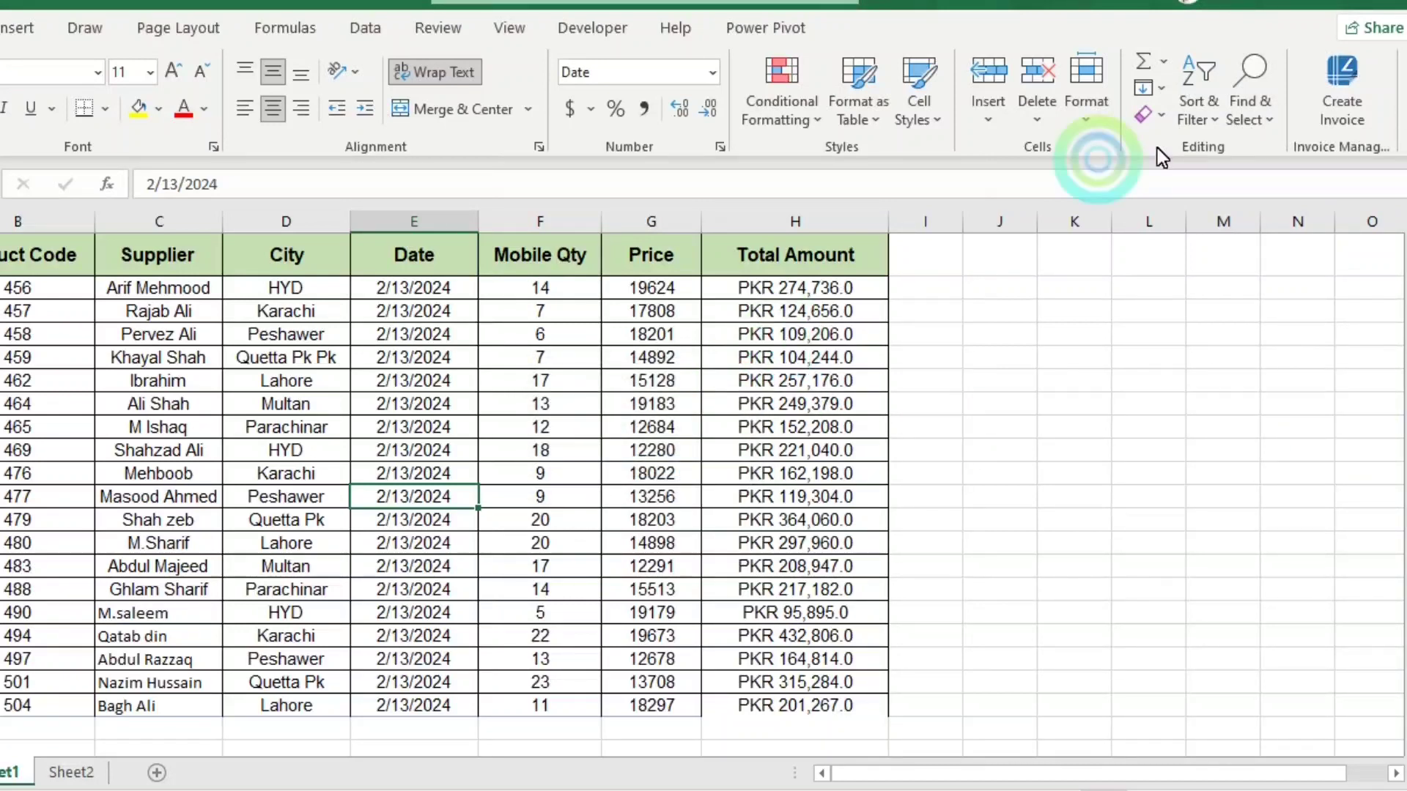